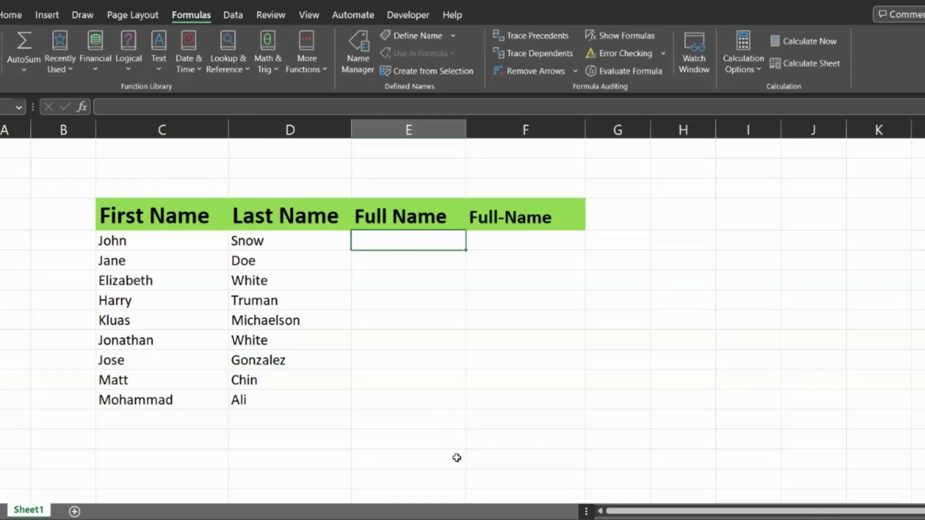
left_click(144, 209)
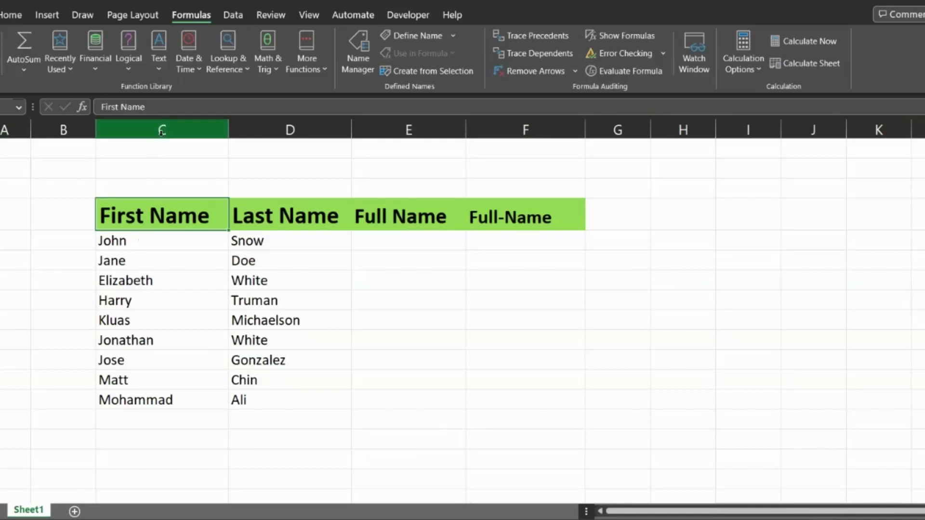
left_click(162, 131)
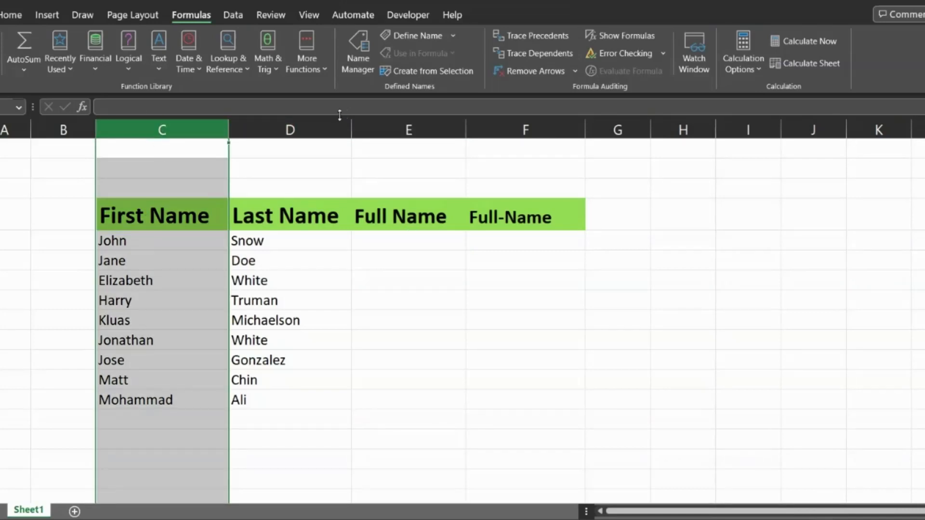
left_click(289, 131)
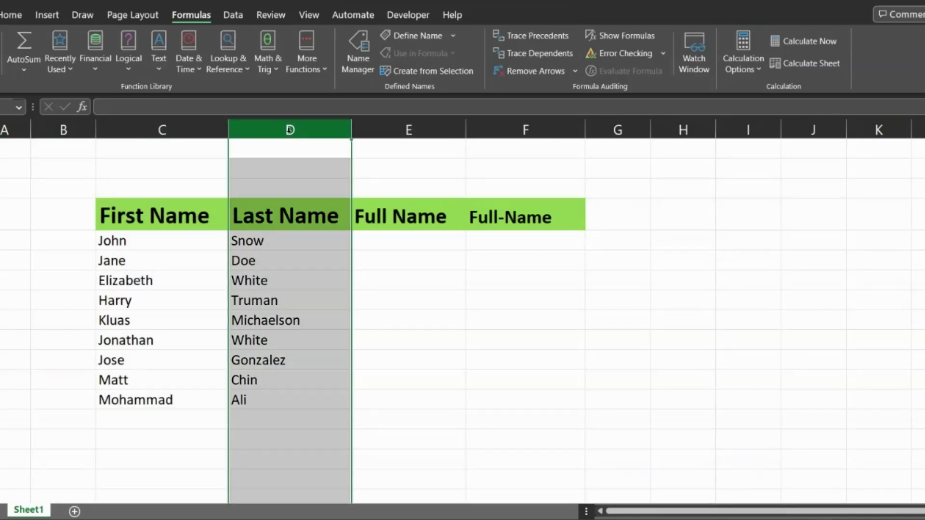
left_click(378, 241)
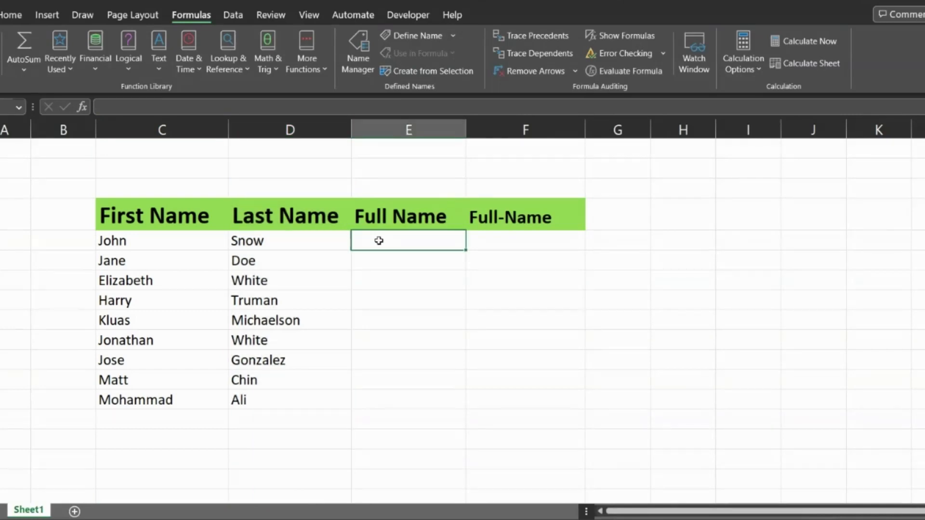
left_click(528, 222)
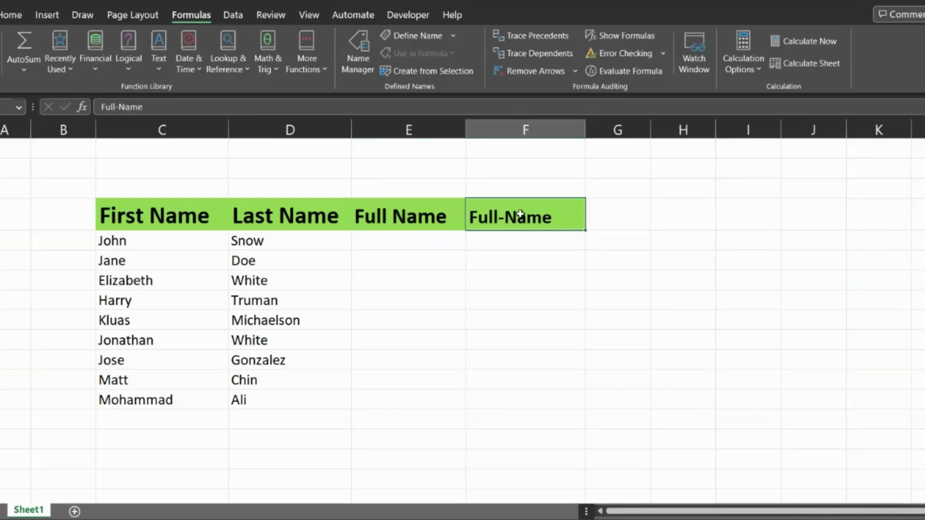
left_click(526, 127)
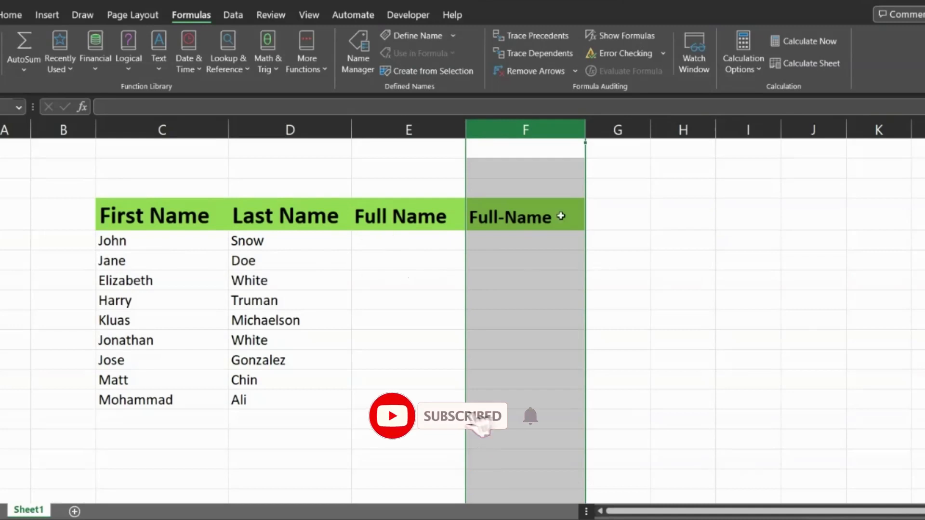
Step: Enter the formula =CONCAT(C6," ",D6) in cell E6 to join the first and last name with a space
double_click(366, 244)
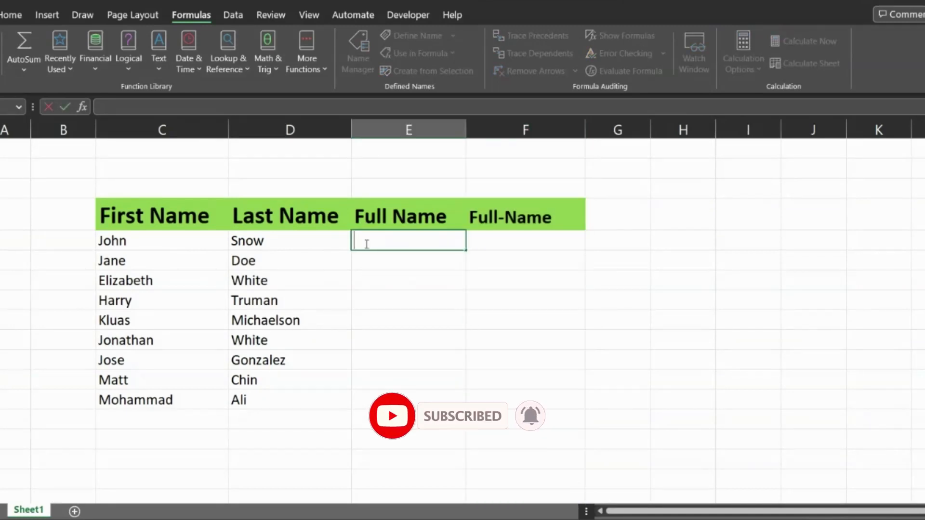
type("=con")
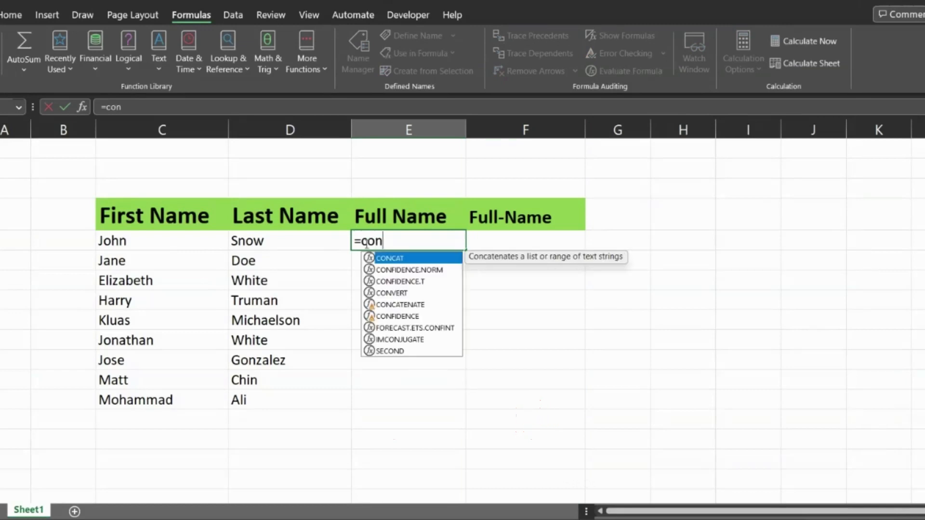
double_click(390, 259)
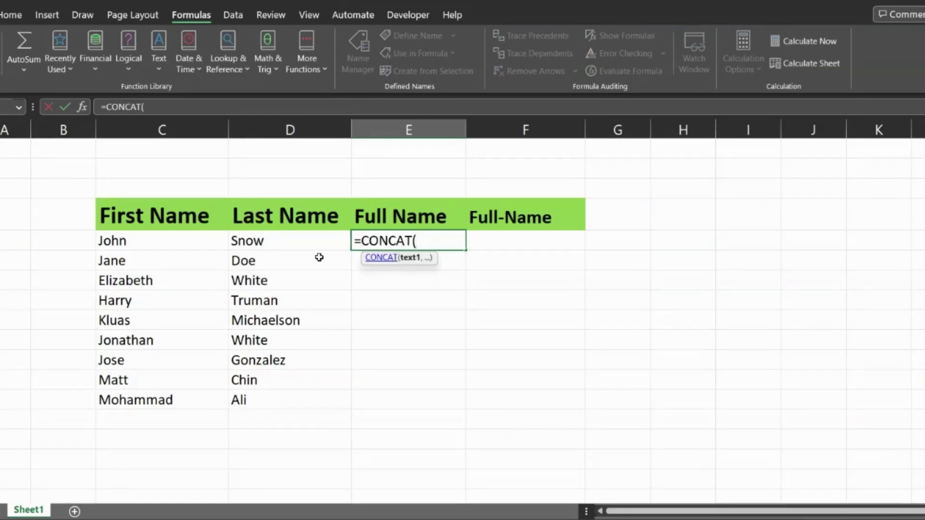
left_click(146, 240)
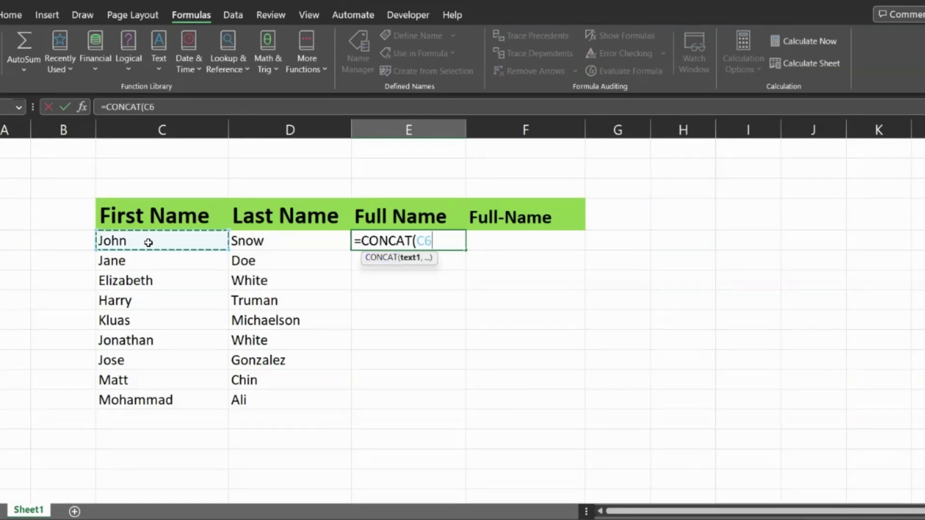
type(",")
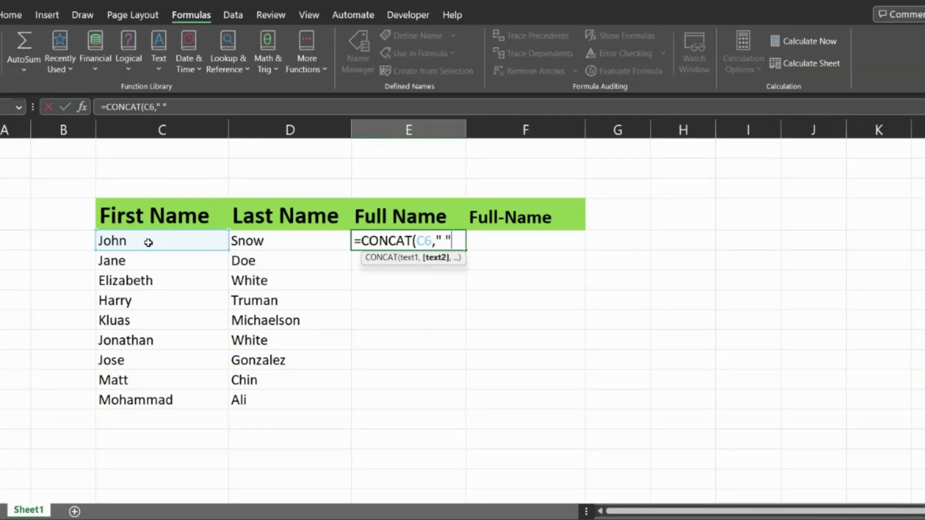
type("\" \",")
left_click(265, 243)
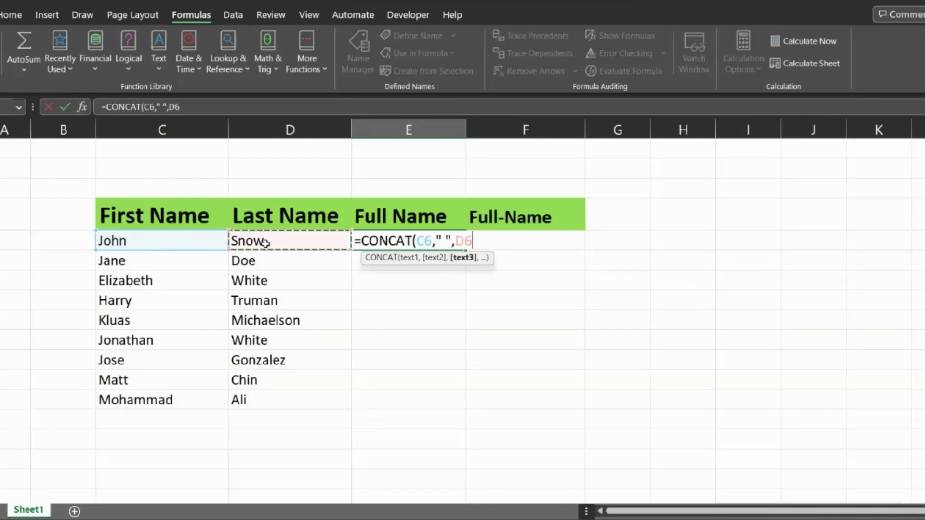
type(")")
key("Tab")
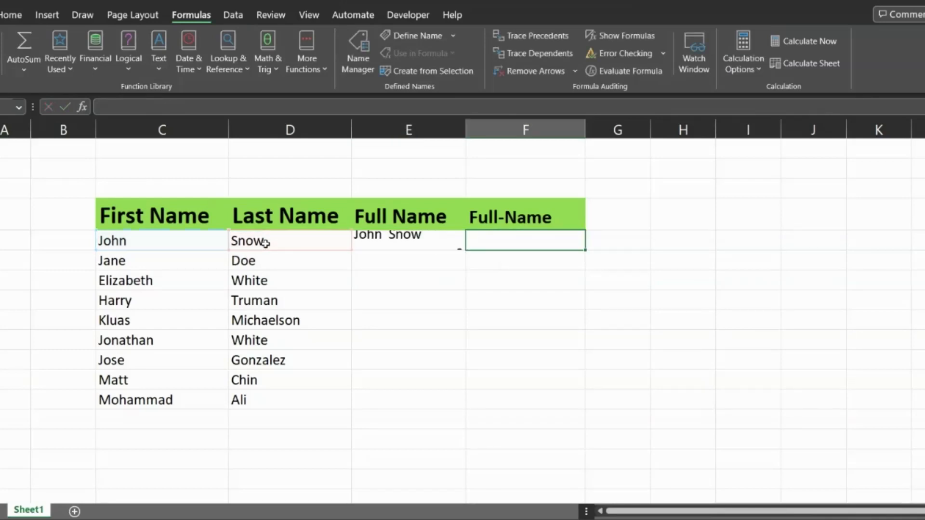
Step: Copy the E6 formula down through E14 and fit column E's width to its contents
left_click(415, 240)
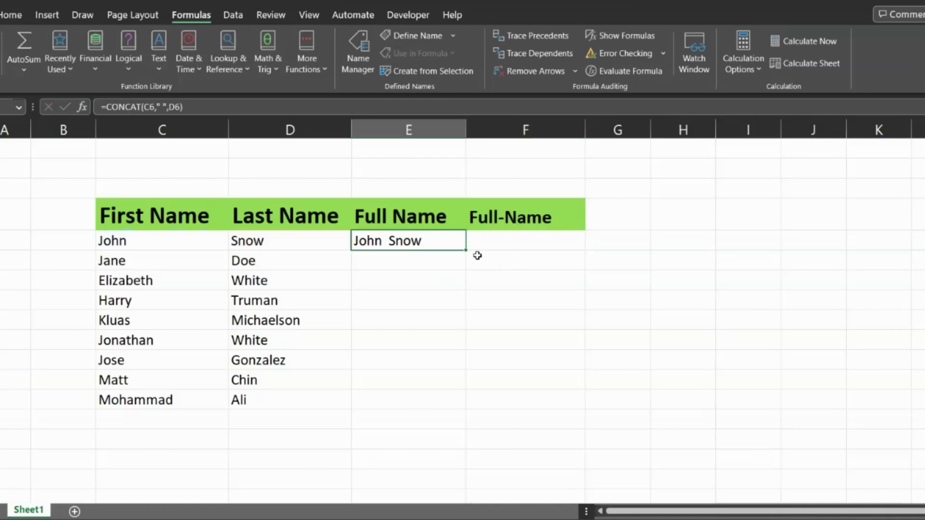
left_click_drag(465, 250, 413, 411)
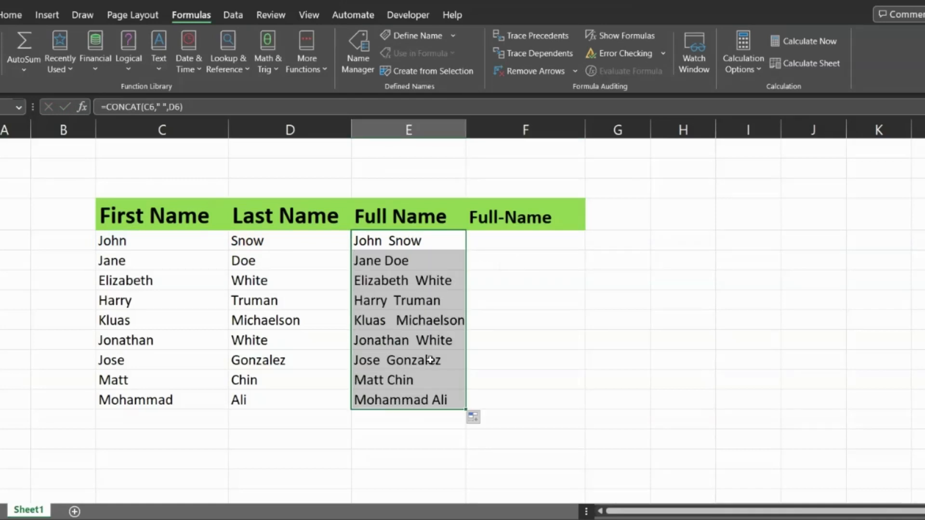
left_click(439, 280)
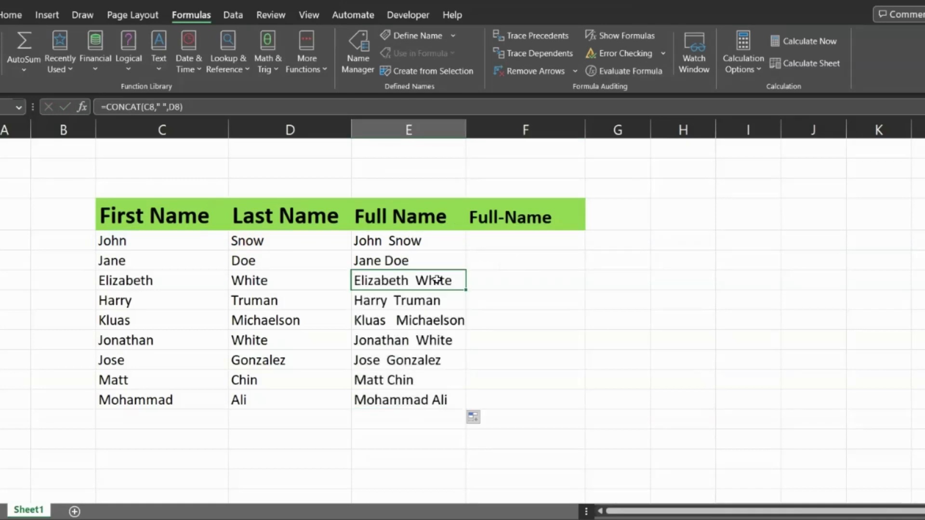
double_click(466, 129)
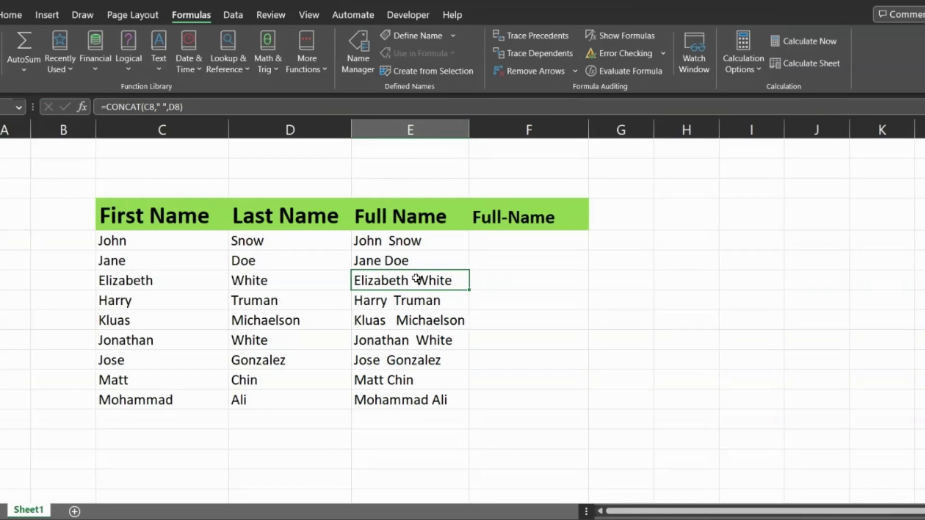
Step: Check the formula in E6 and the name entries in C7 and D7 for extra spaces
double_click(390, 240)
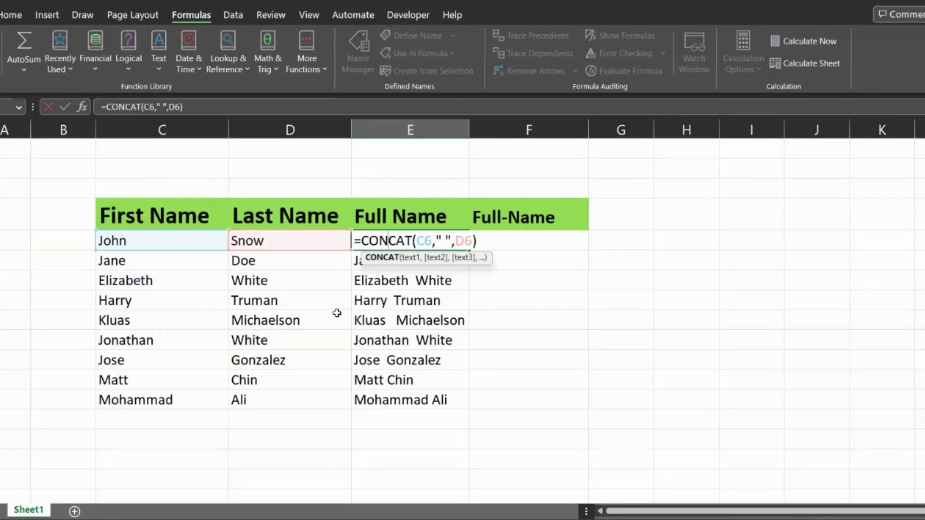
key("Escape")
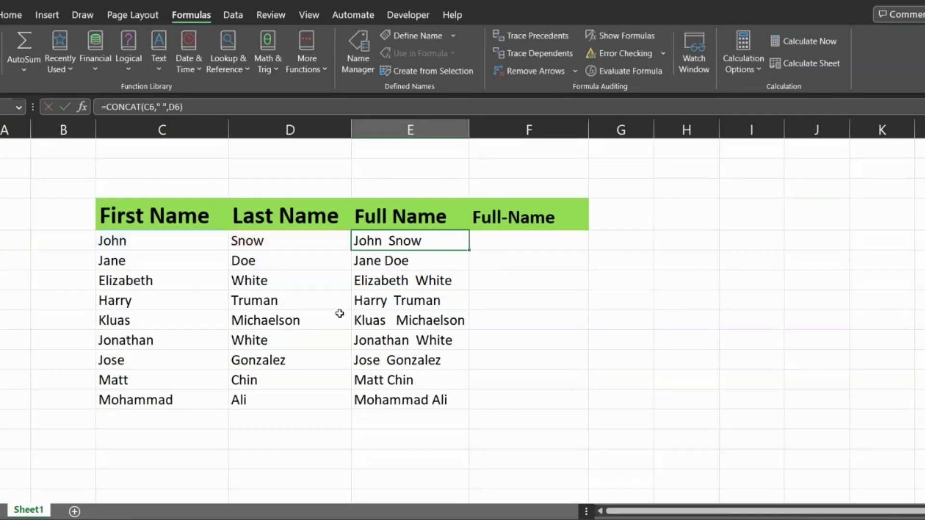
left_click(154, 258)
double_click(144, 263)
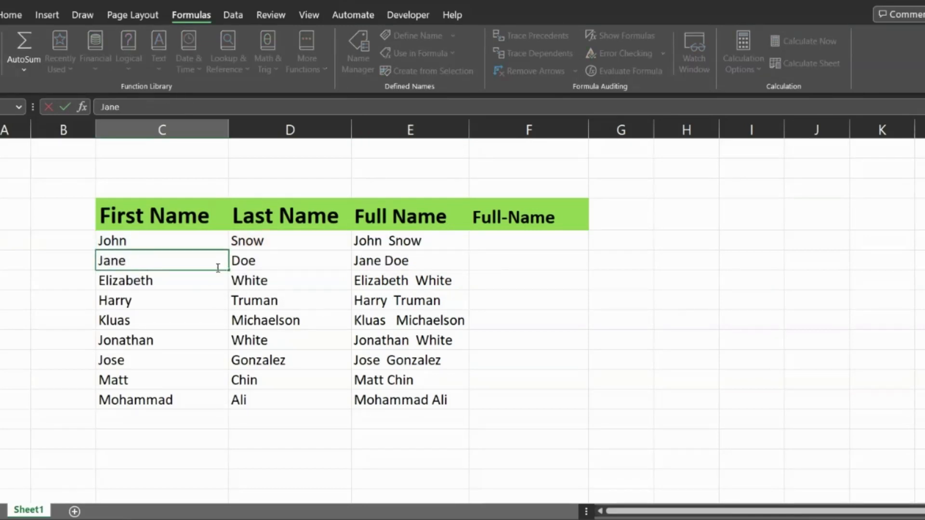
left_click(276, 263)
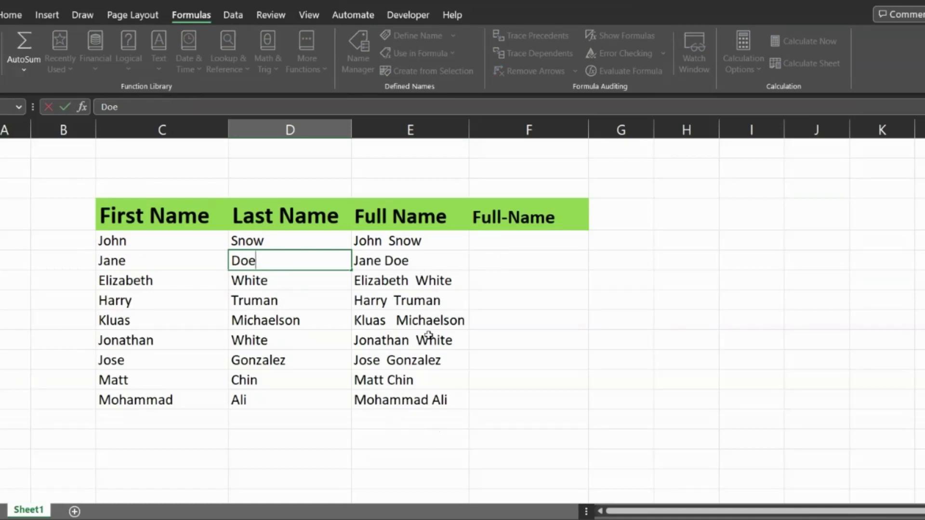
Step: Wrap the E6 formula in TRIM so it reads =TRIM(CONCAT(C6," ",D6))
left_click(406, 240)
double_click(406, 240)
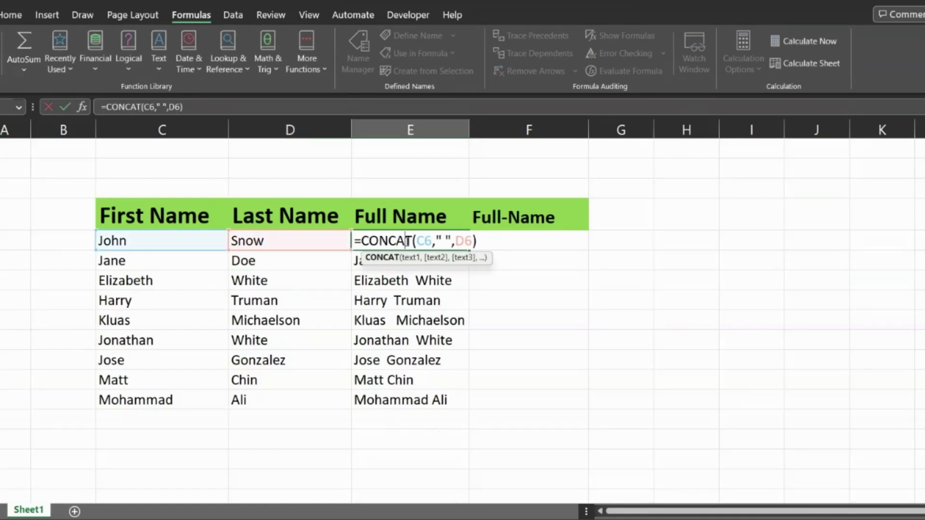
left_click(364, 240)
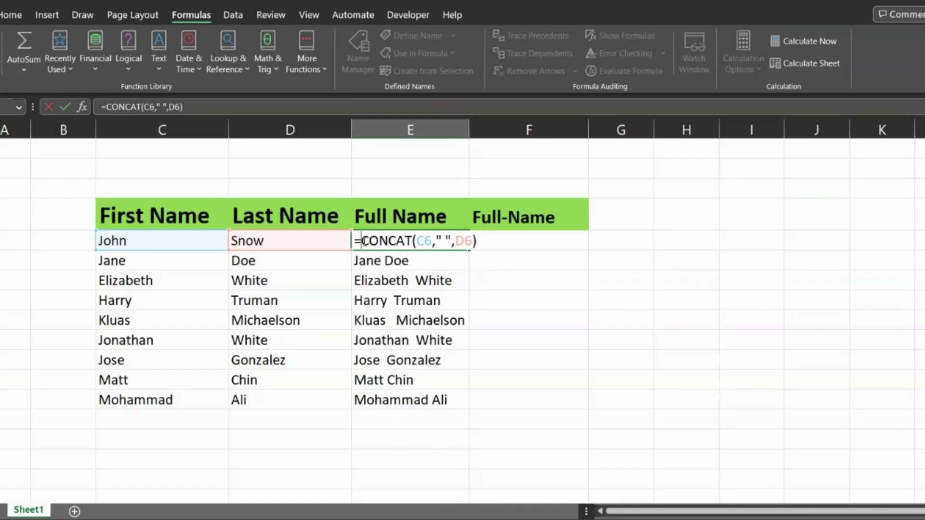
type("trim")
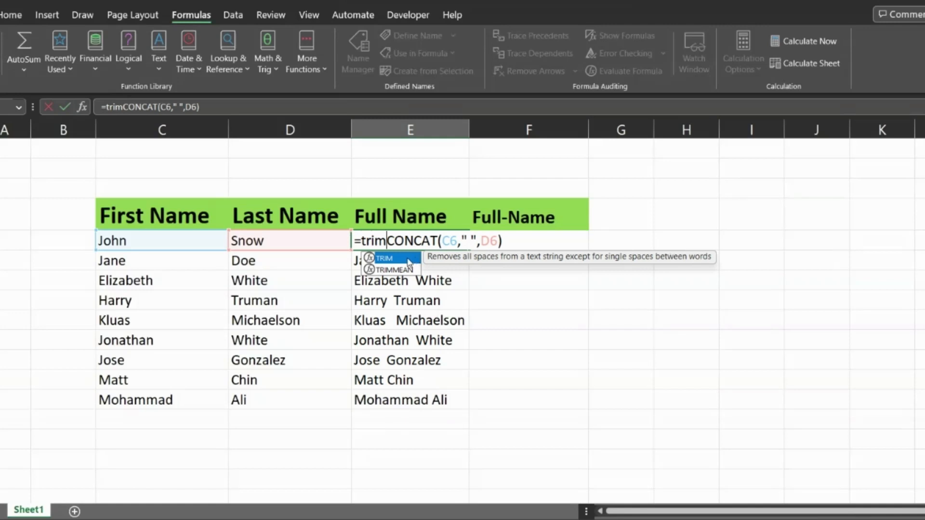
double_click(408, 259)
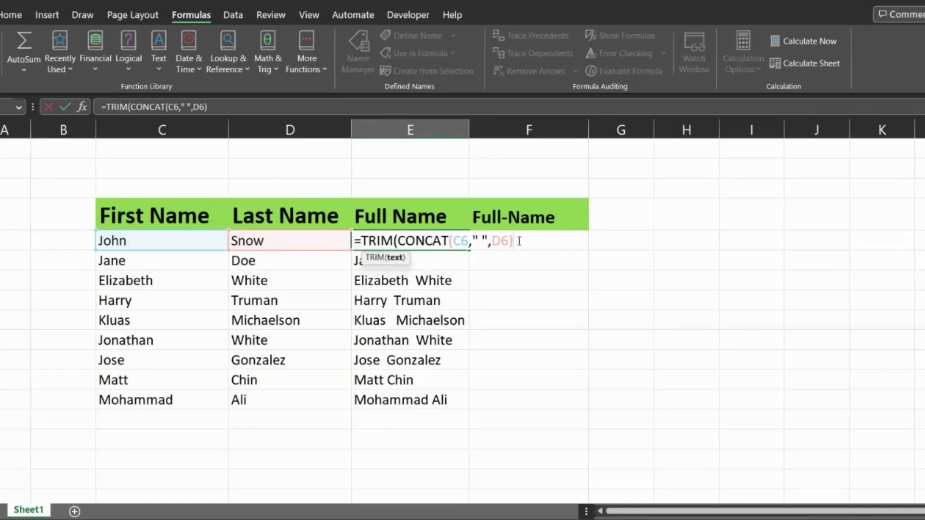
type(")")
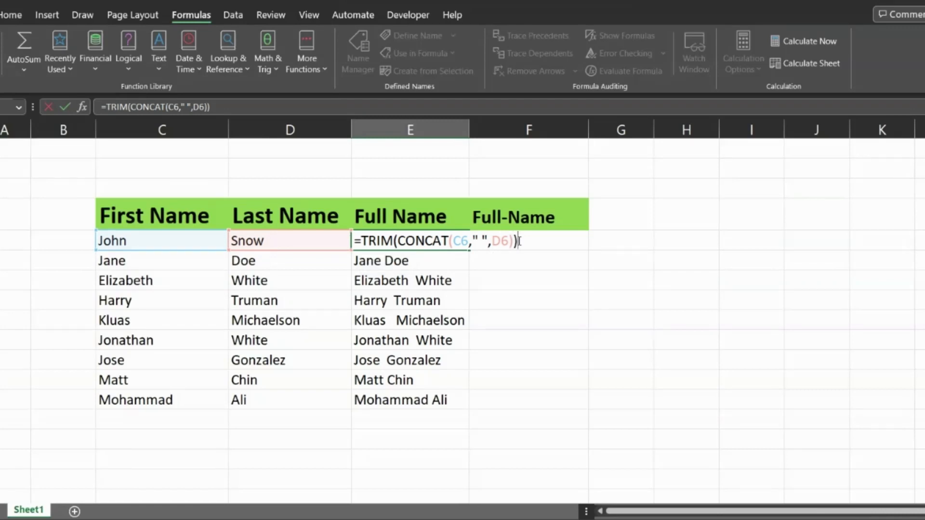
left_click(519, 241)
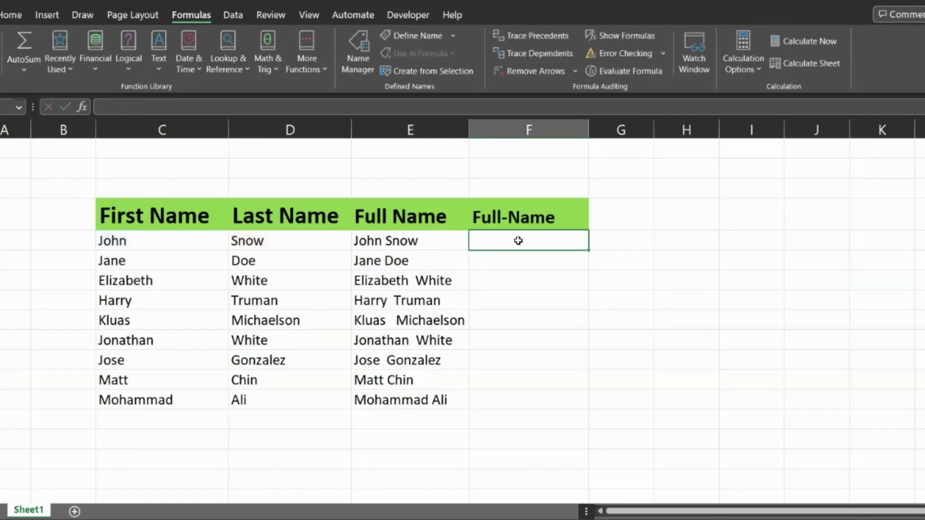
Step: Copy the TRIM formula from E6 down through E14 in the Full Name column
left_click(407, 241)
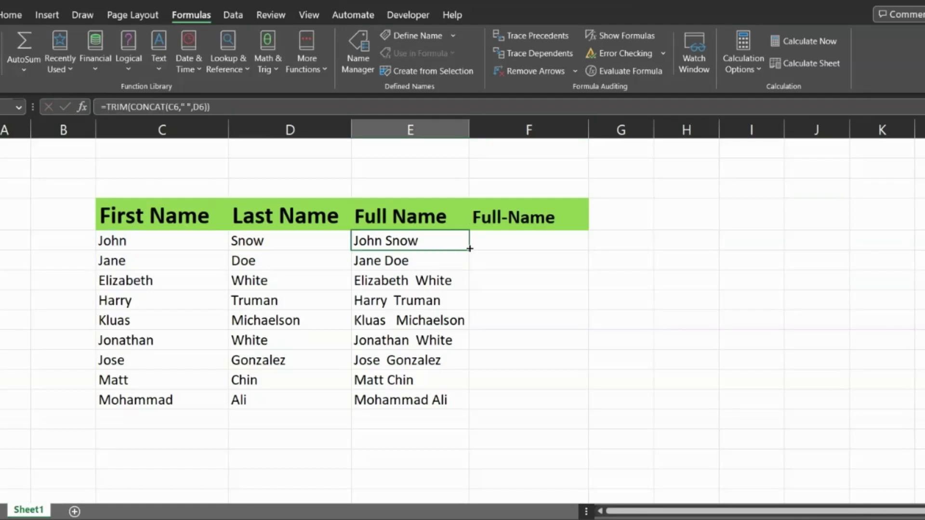
left_click_drag(470, 249, 437, 405)
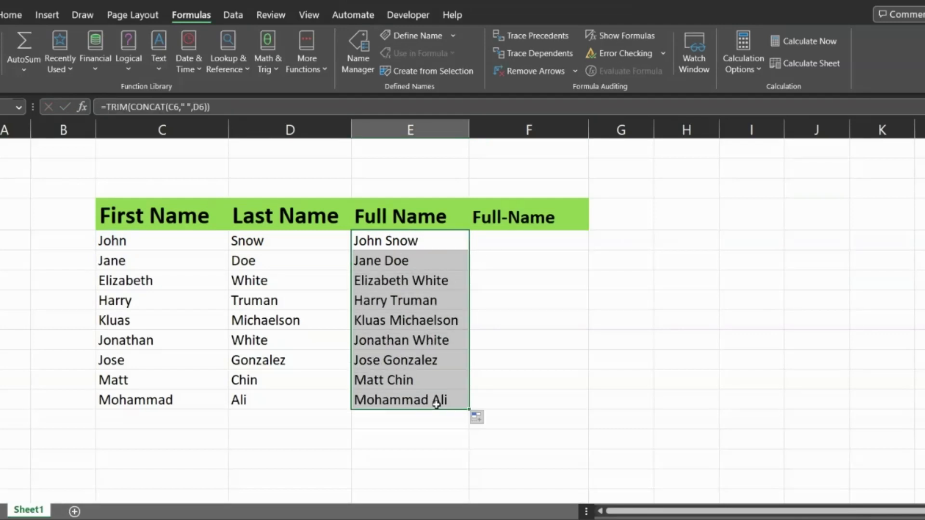
left_click(508, 358)
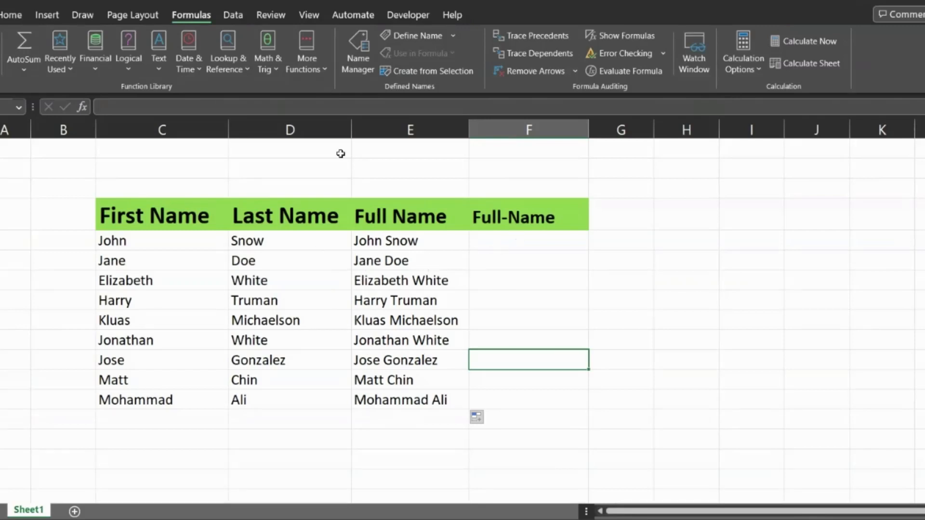
Step: Enter =CONCAT(C6,"-",D6) in F6 to join the first and last names with a hyphen
left_click(505, 240)
double_click(506, 240)
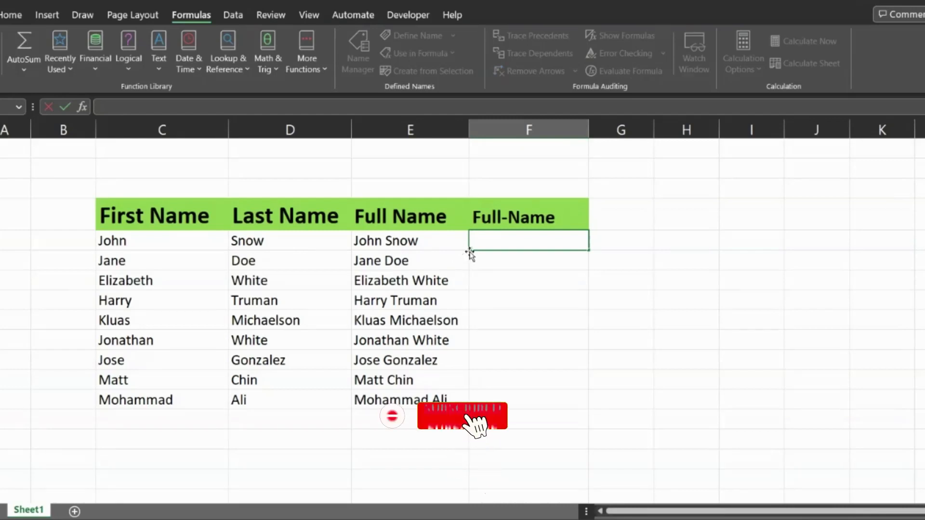
type("=con")
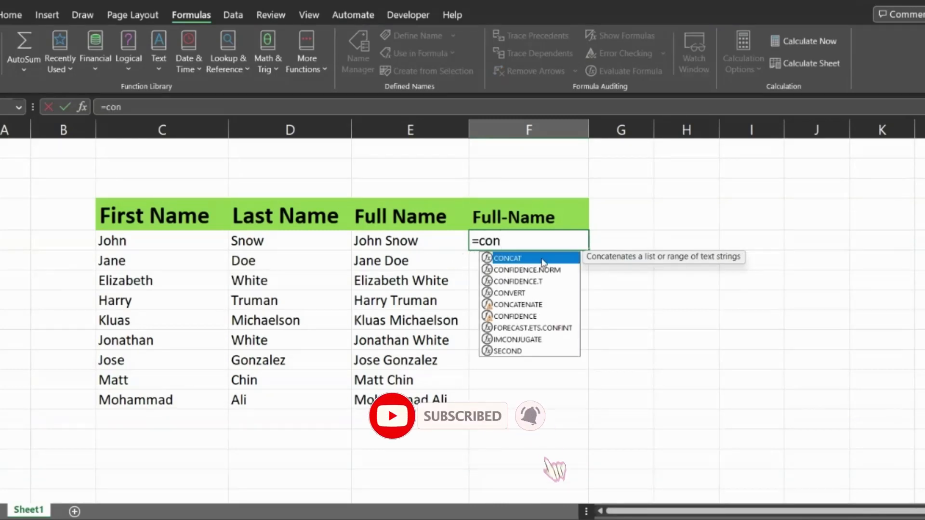
double_click(523, 259)
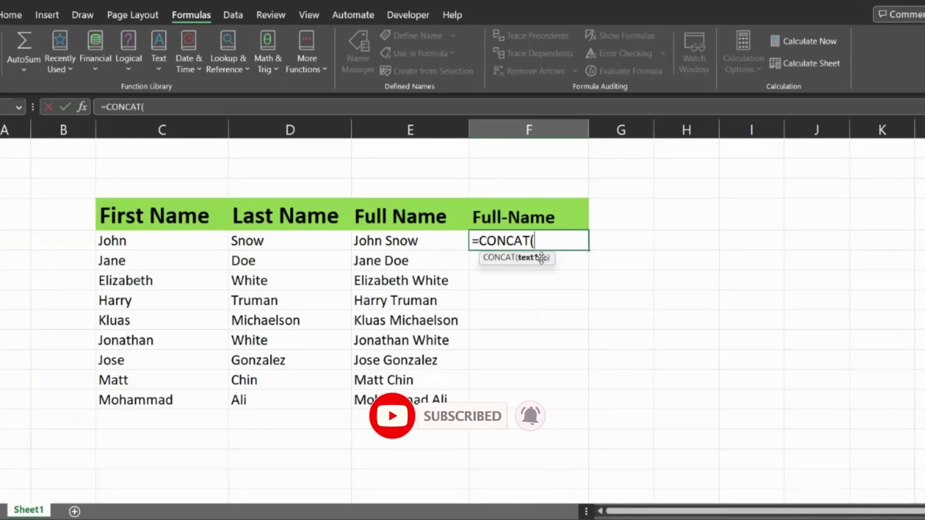
left_click(116, 242)
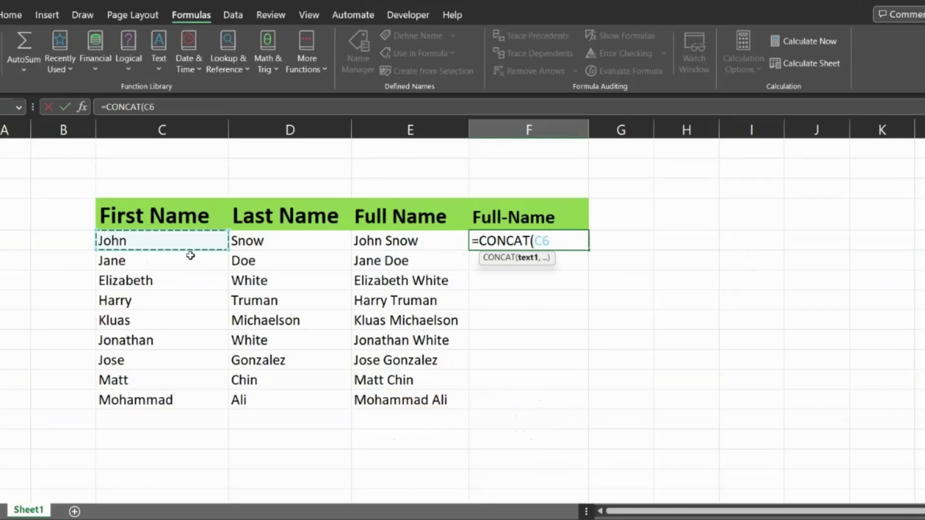
type(",\"")
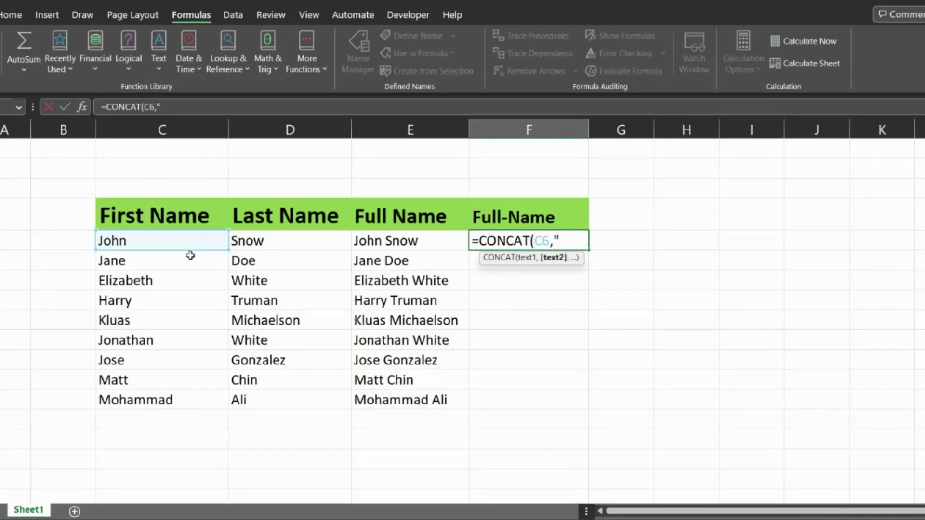
type("-\",")
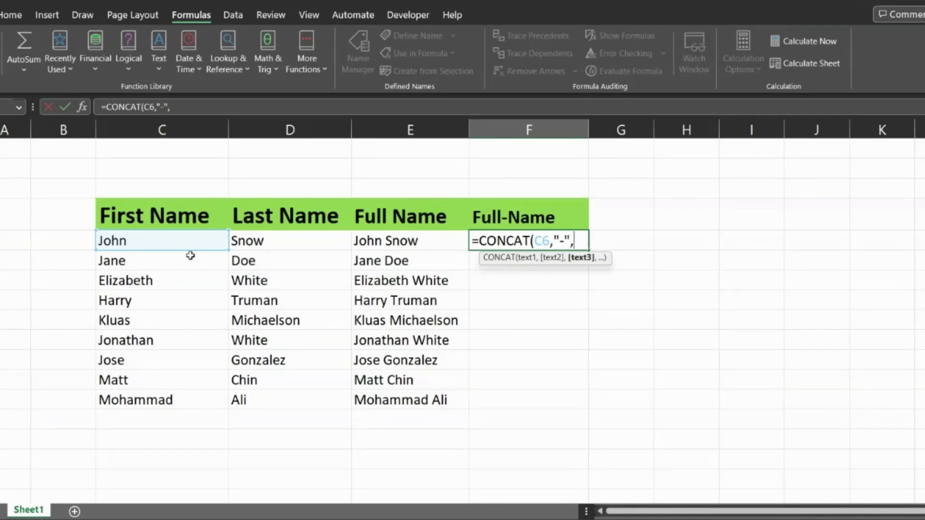
left_click(289, 238)
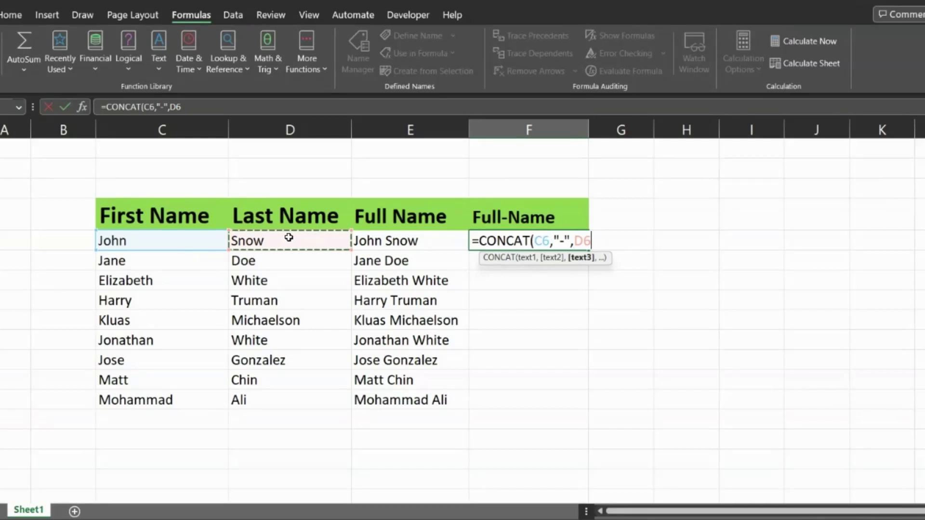
type(")")
key("Tab")
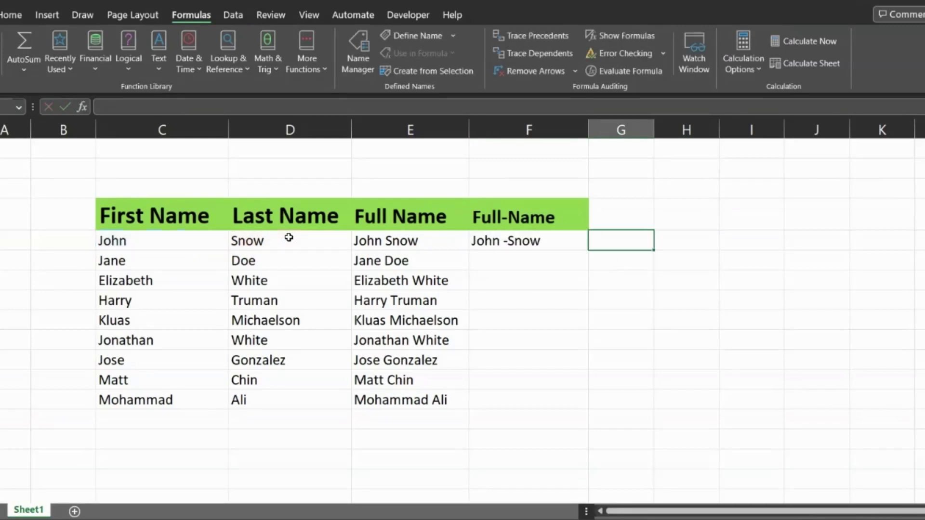
Step: Copy the hyphenated CONCAT formula from F6 down through F14
left_click(527, 245)
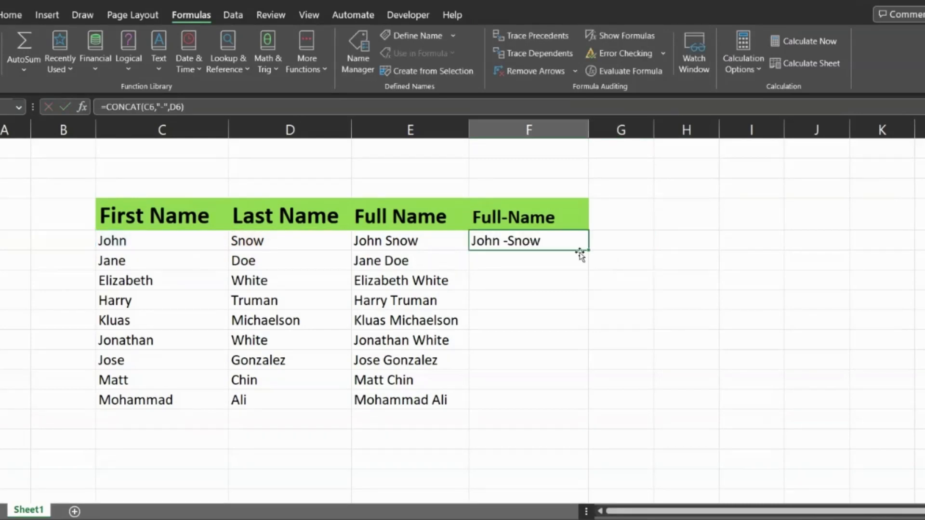
left_click_drag(590, 250, 570, 402)
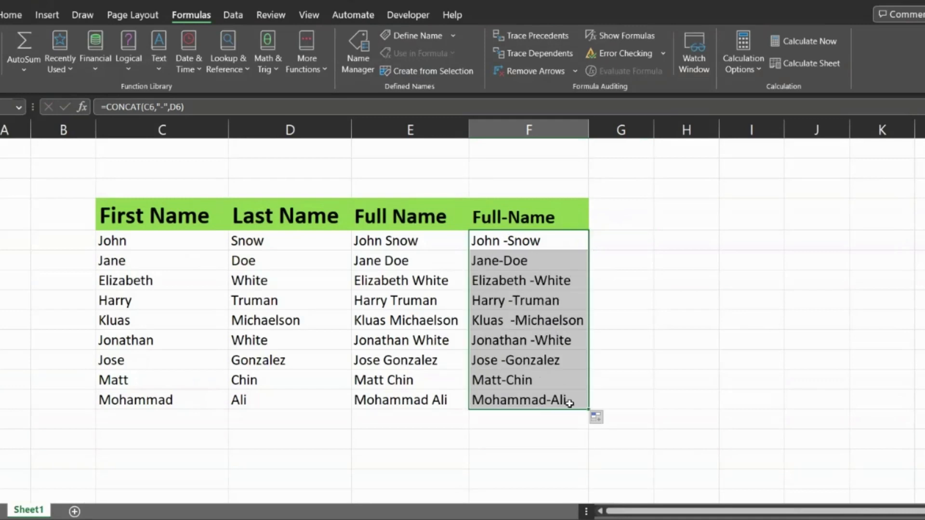
left_click(540, 353)
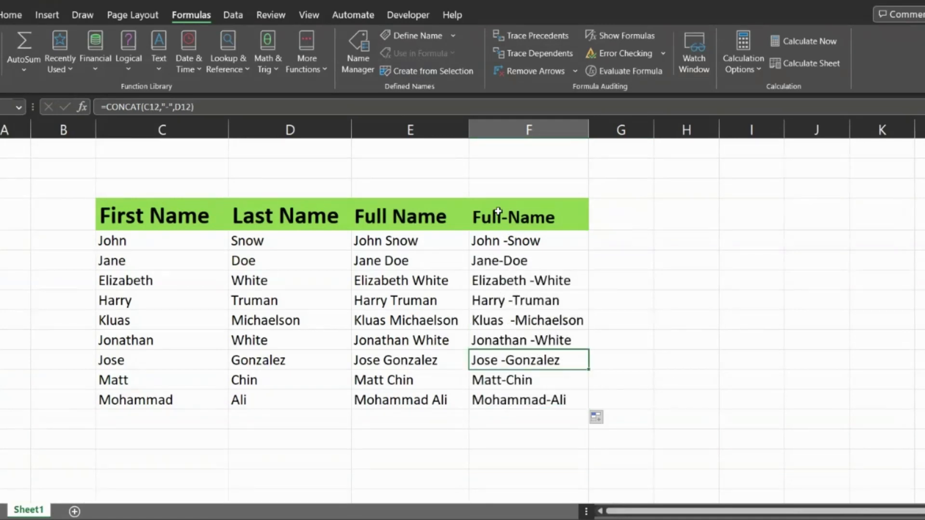
Step: Wrap the F6 formula in TRIM so it reads =TRIM(CONCAT(C6,"-",D6))
left_click(472, 238)
double_click(472, 239)
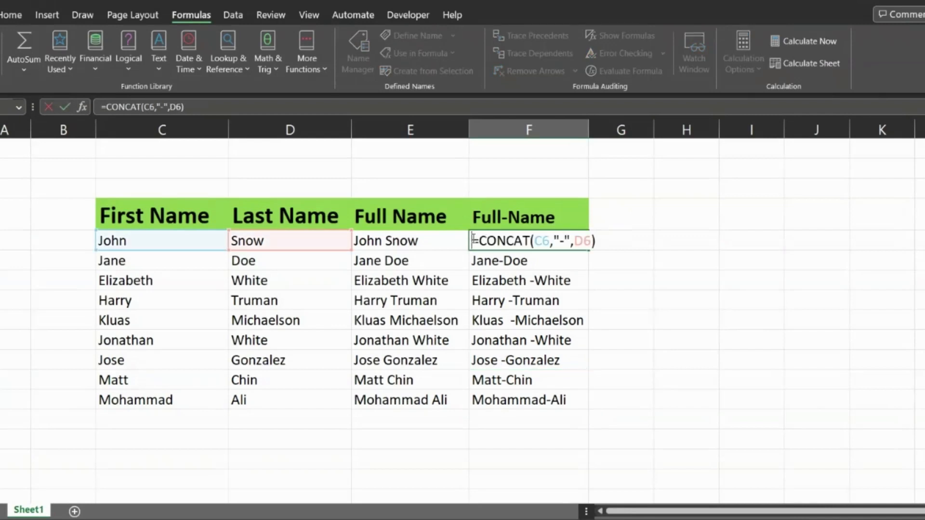
left_click(481, 241)
type("trim")
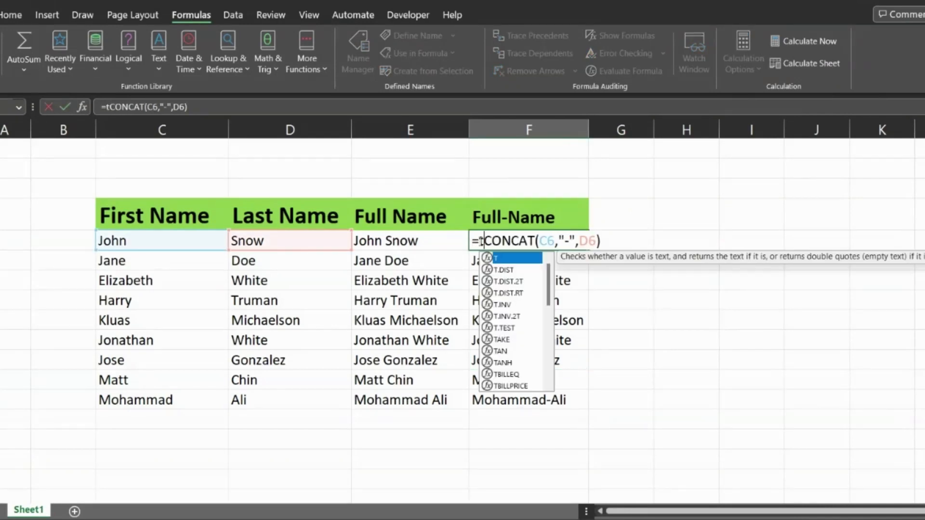
double_click(513, 260)
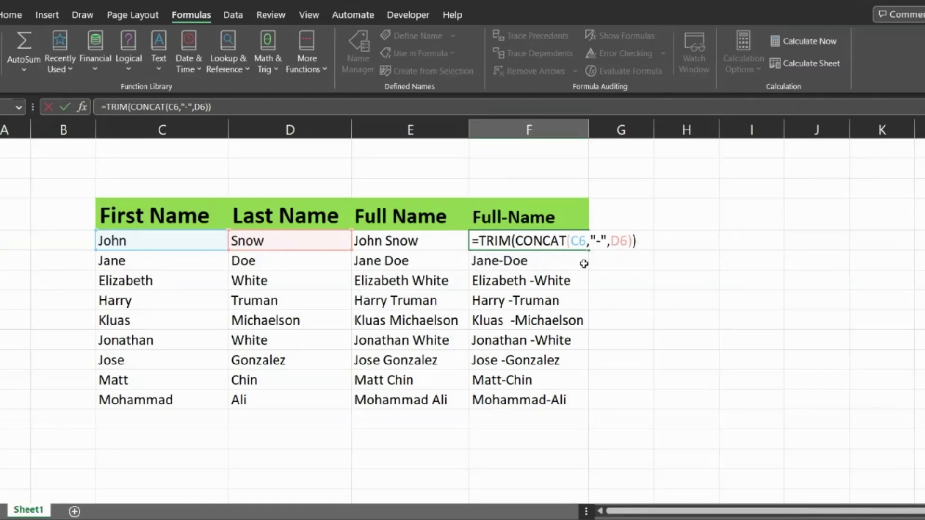
key("Tab")
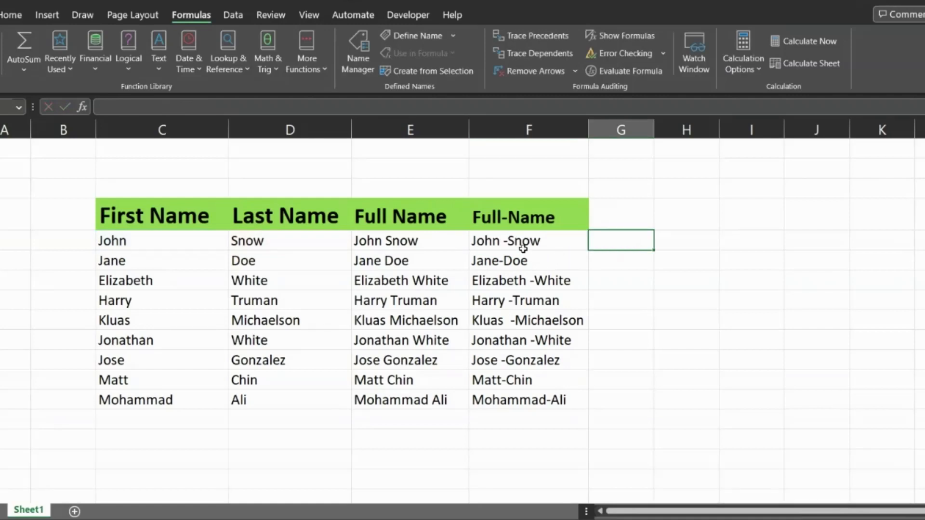
Step: Copy the TRIM formula from F6 down through F14 in the Full-Name column
left_click(523, 244)
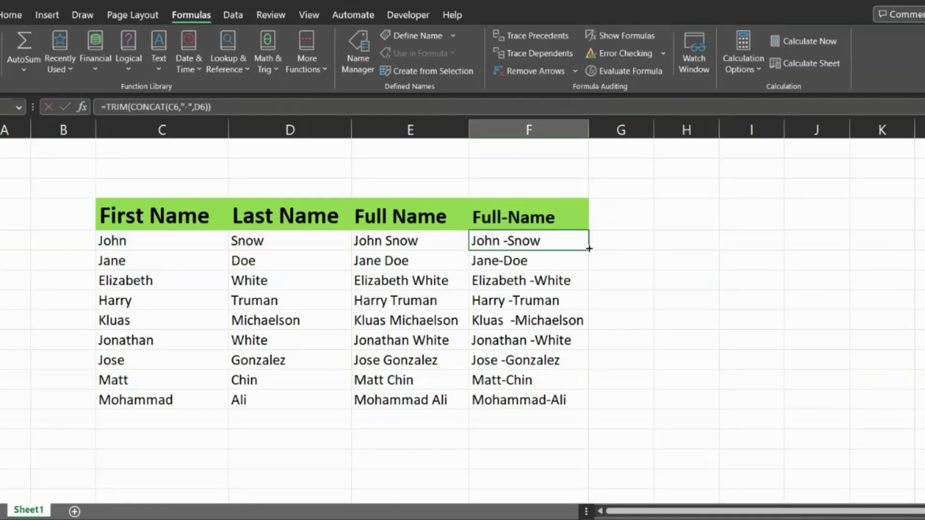
left_click_drag(589, 249, 573, 402)
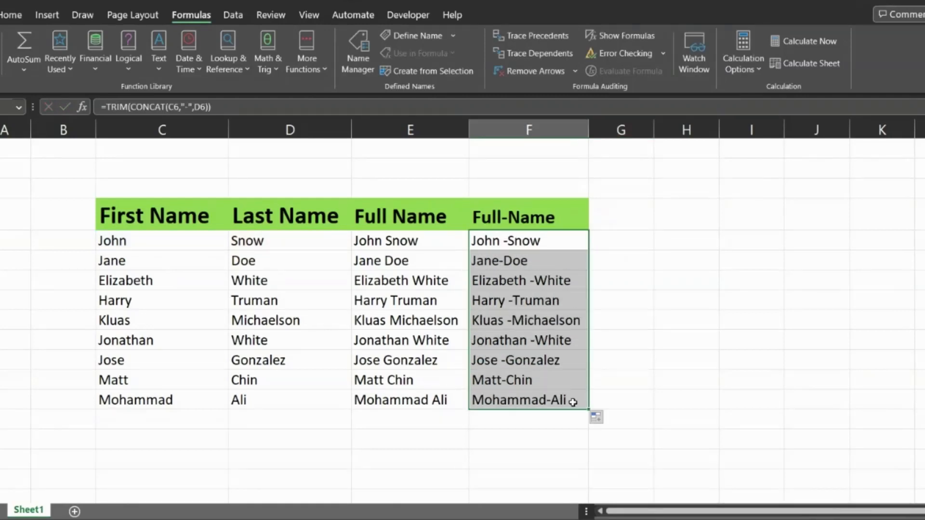
left_click(530, 320)
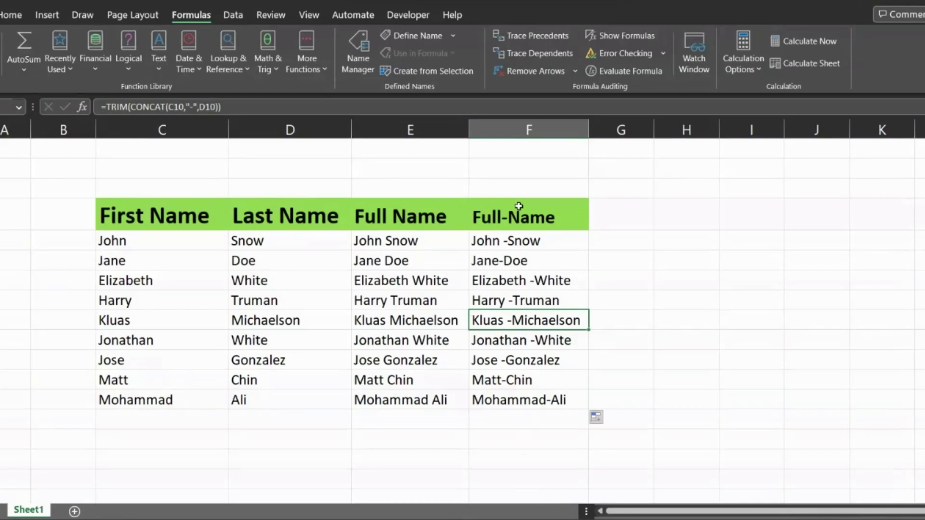
Step: Add a space argument on each side of the hyphen in F6, giving =TRIM(CONCAT(C6," ","-"," ",D6))
double_click(511, 238)
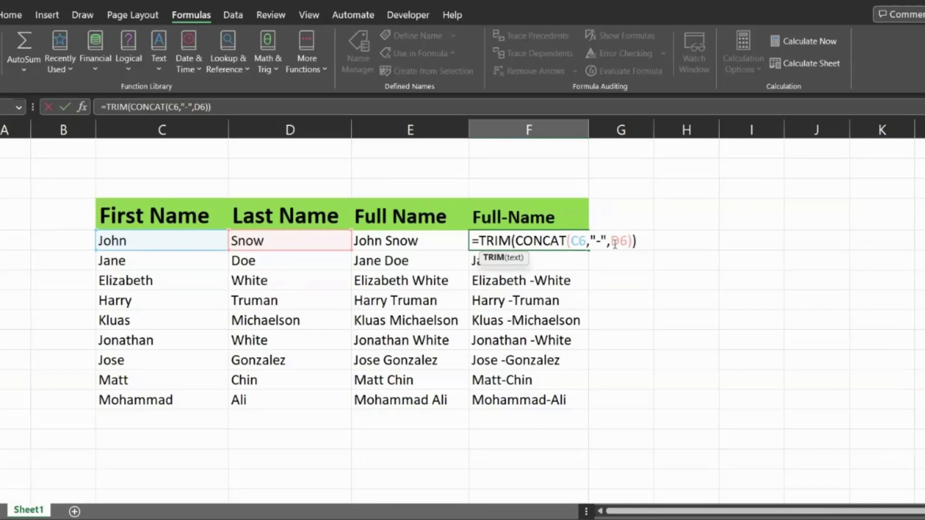
left_click(589, 242)
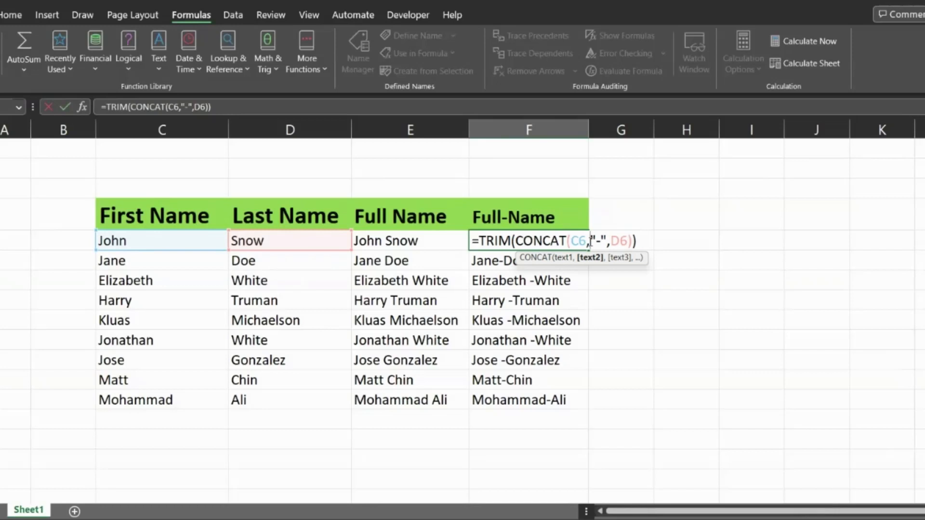
type("\"")
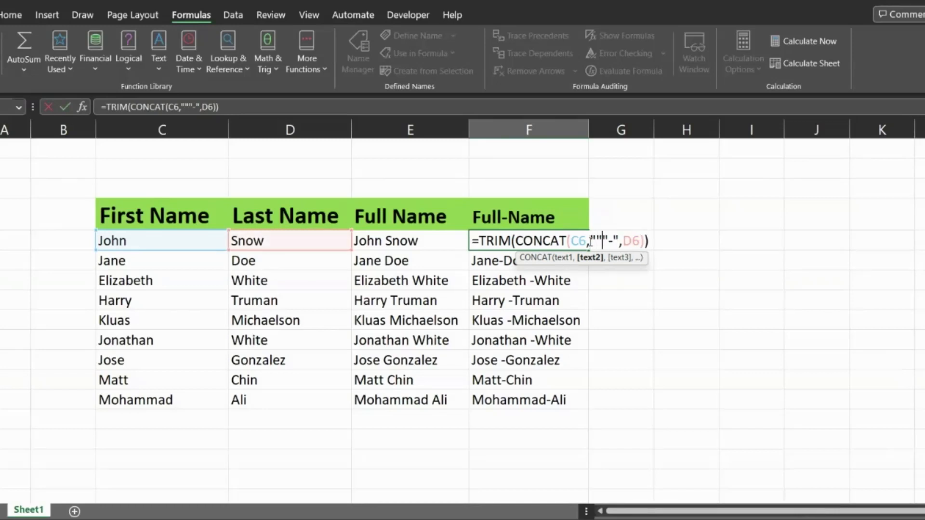
key("Right")
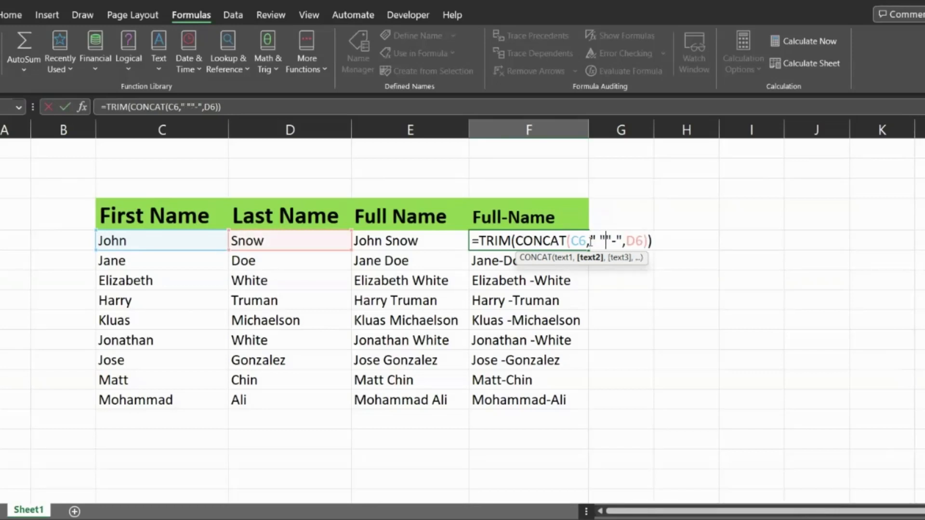
type(",")
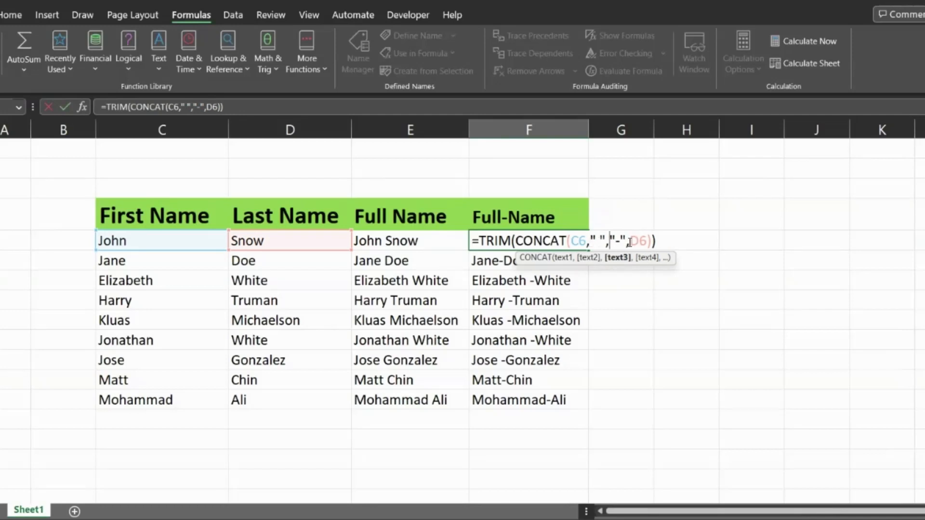
left_click(630, 242)
type("\" \"")
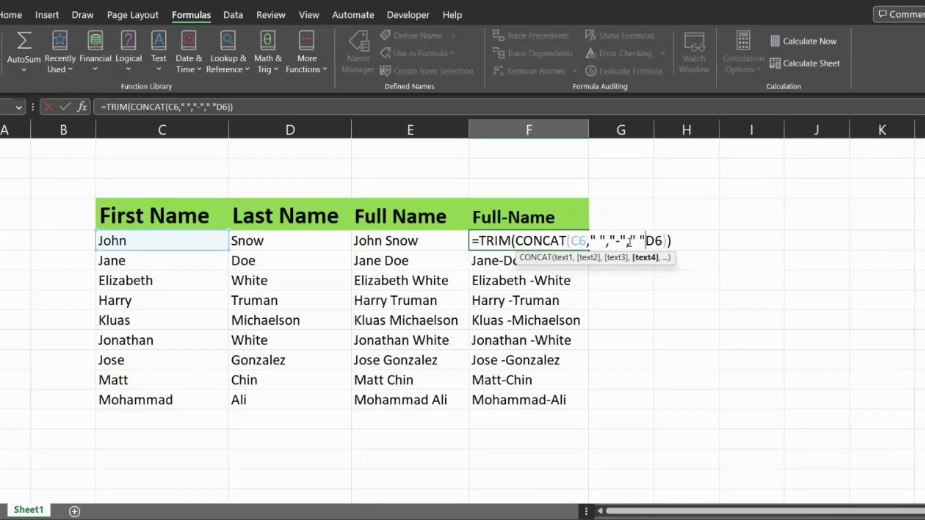
type(",")
key("Tab")
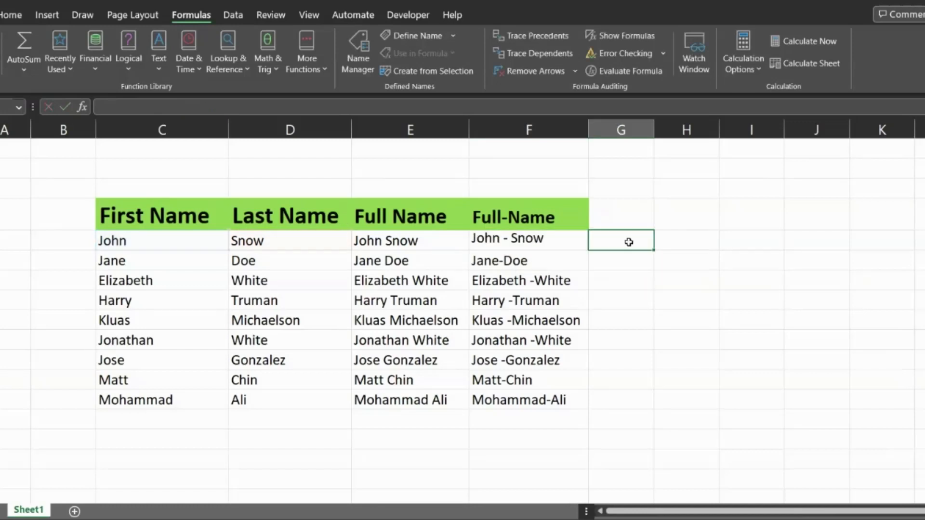
Step: Fill F7 through F14 with the F6 formula that puts spaces around the hyphen
left_click(526, 245)
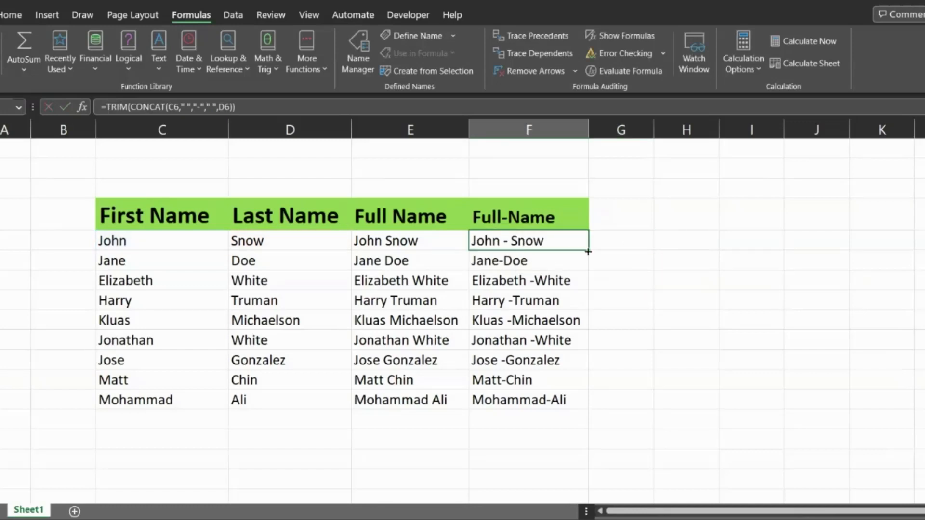
left_click_drag(589, 250, 565, 406)
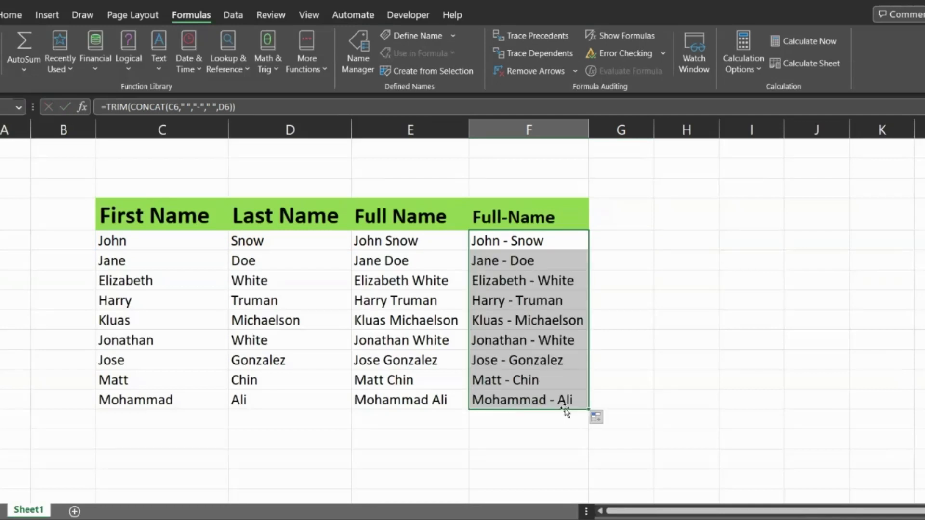
left_click(557, 279)
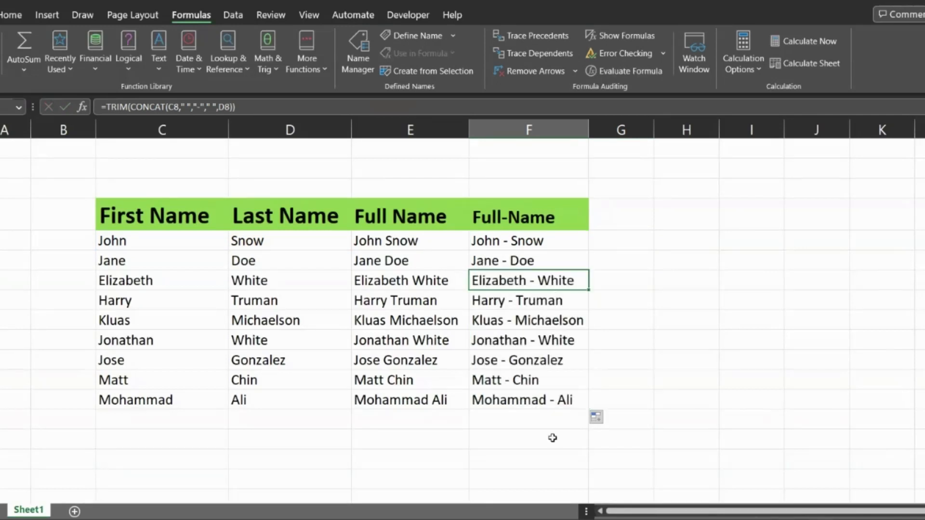
Step: Compare the formulas in E6, F6 and F7 and review the Full Name and Full-Name columns
left_click(547, 240)
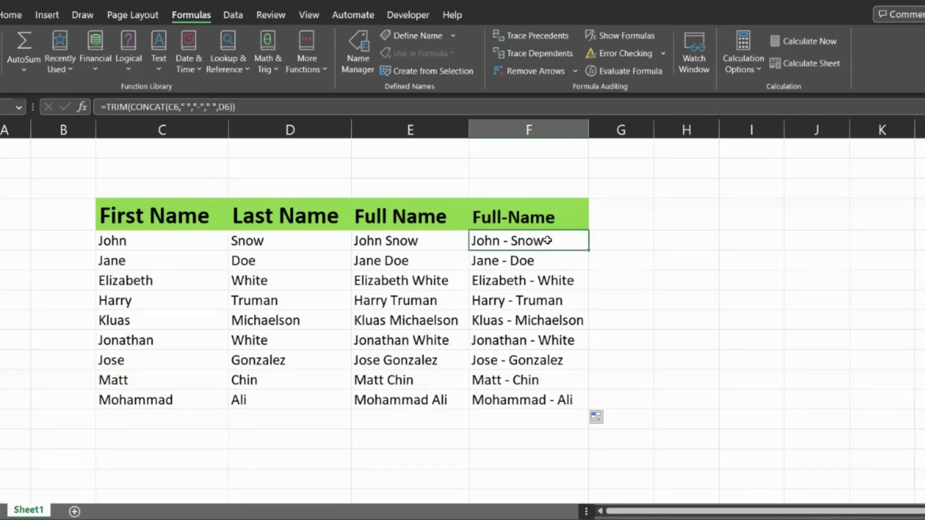
left_click(419, 268)
left_click(407, 242)
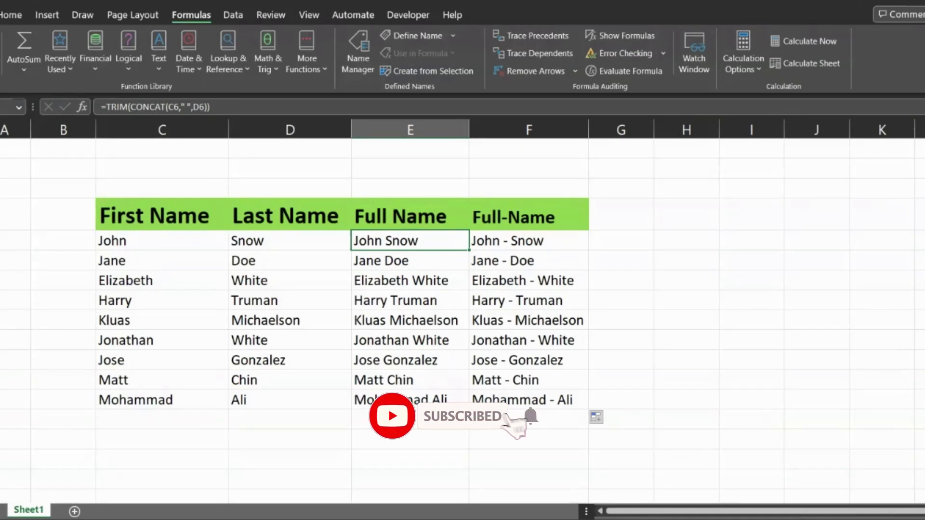
left_click(516, 255)
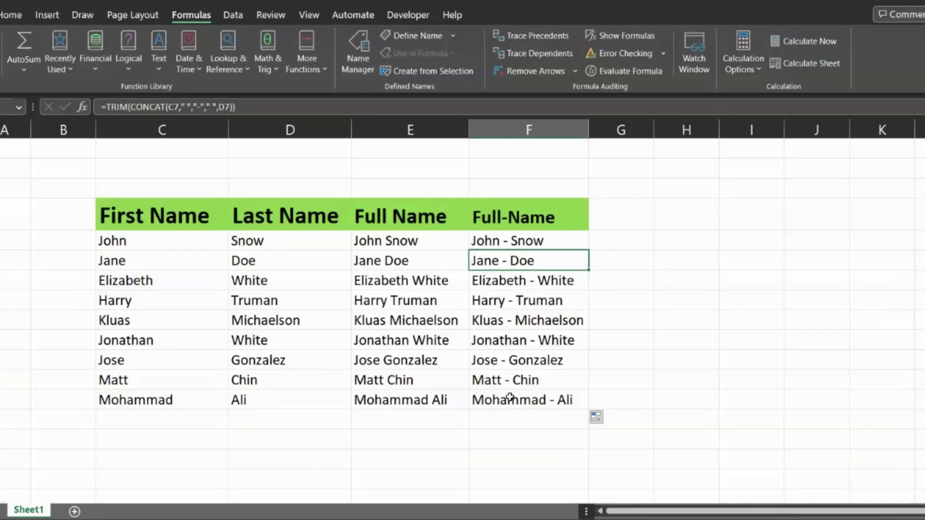
left_click(634, 240)
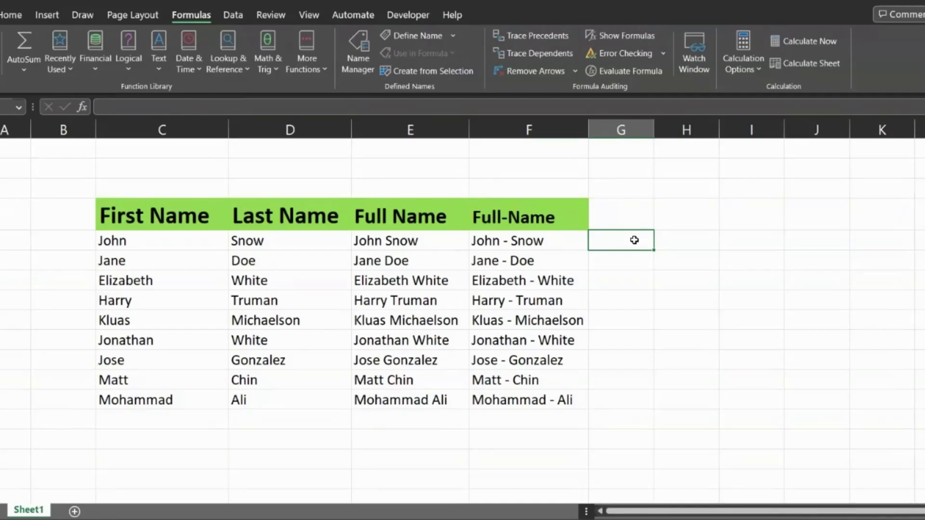
left_click(383, 206)
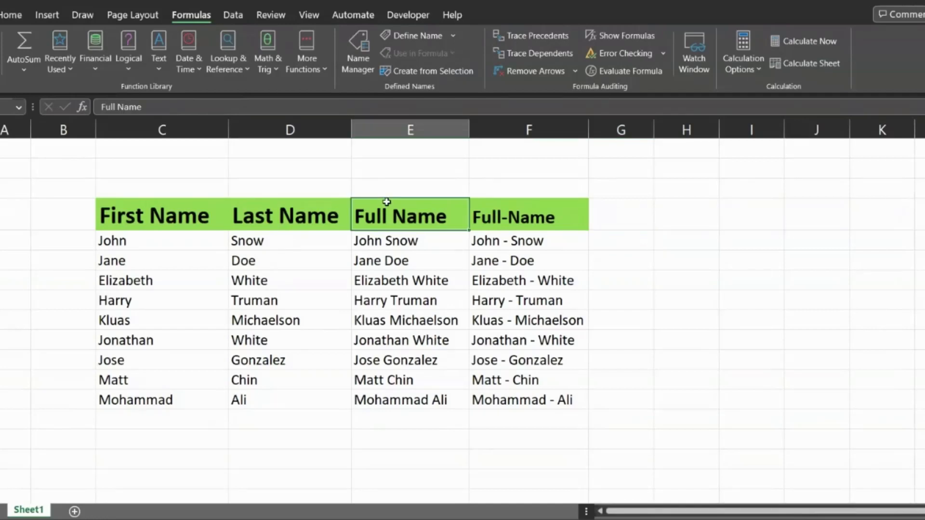
left_click(394, 130)
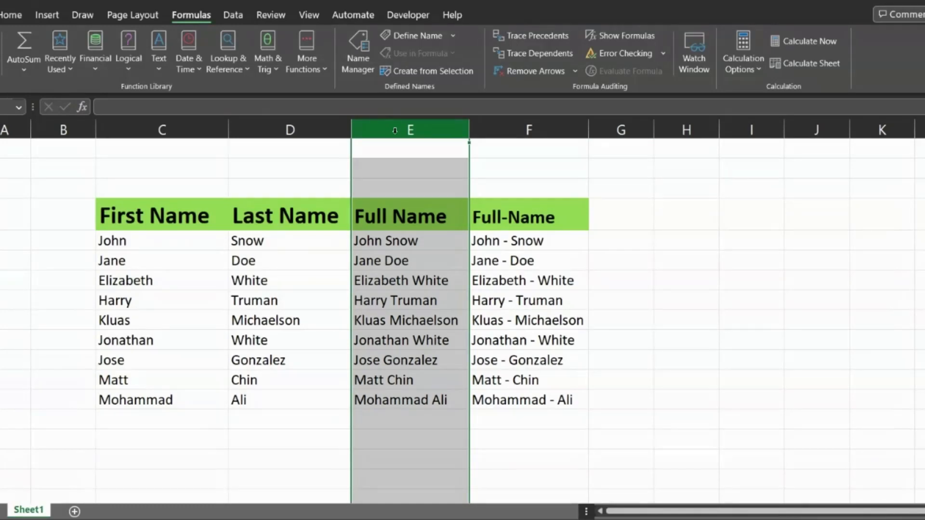
left_click(567, 126)
left_click(410, 129)
Step: Enter =TEXTSPLIT(E6," ") in G6 to split the Full Name at the space
double_click(622, 244)
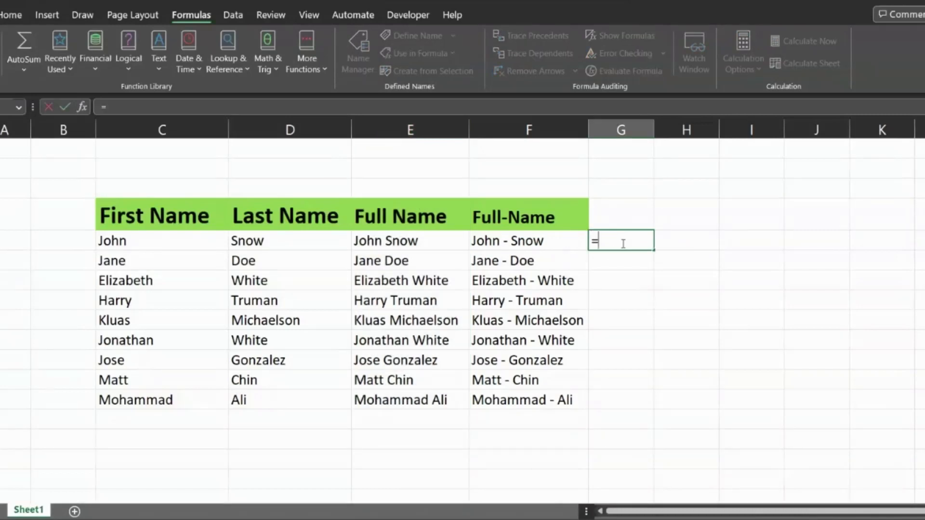
type("=spli")
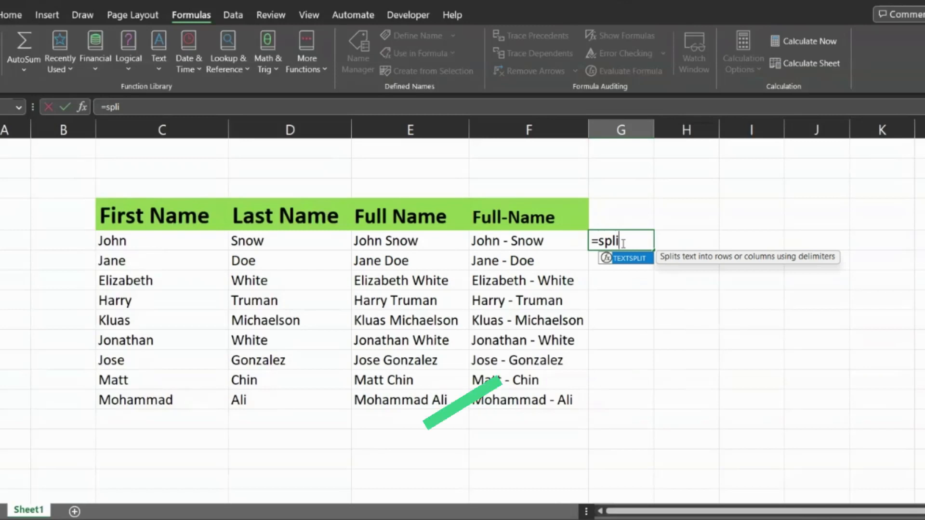
double_click(632, 260)
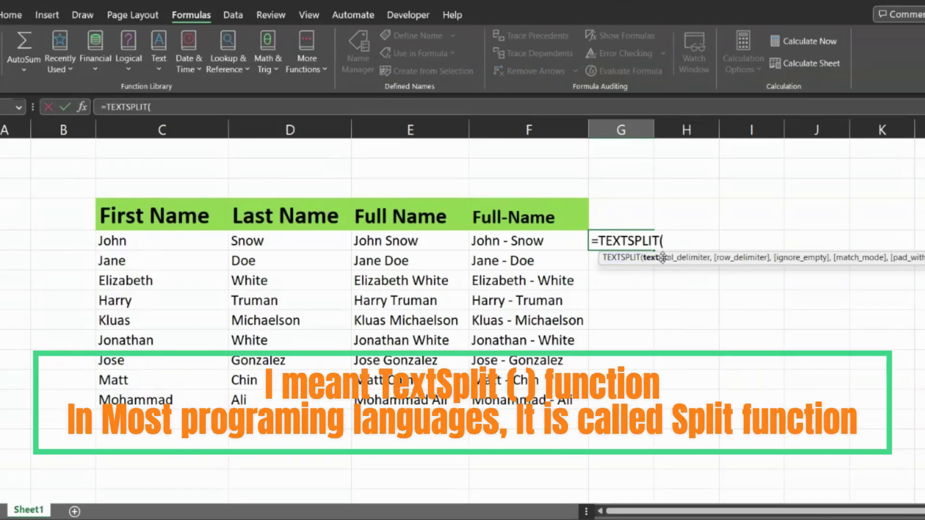
left_click(398, 239)
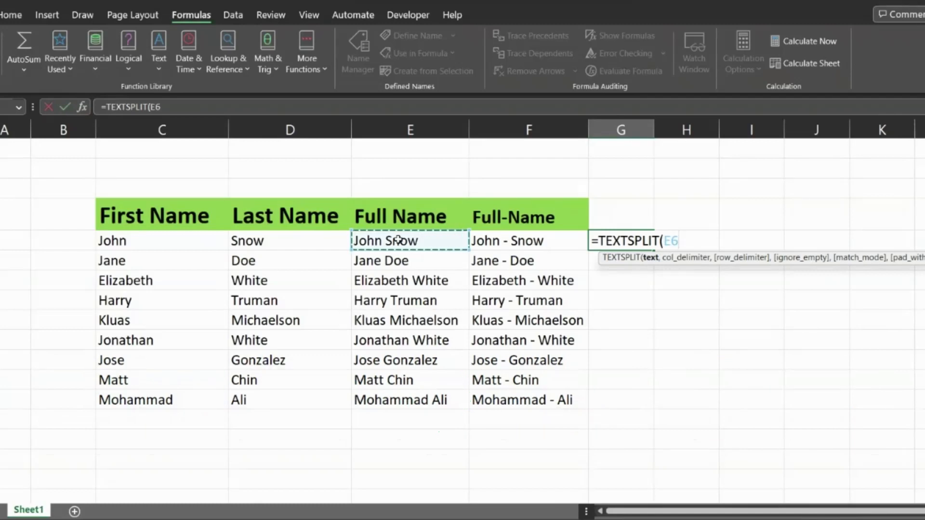
type(",")
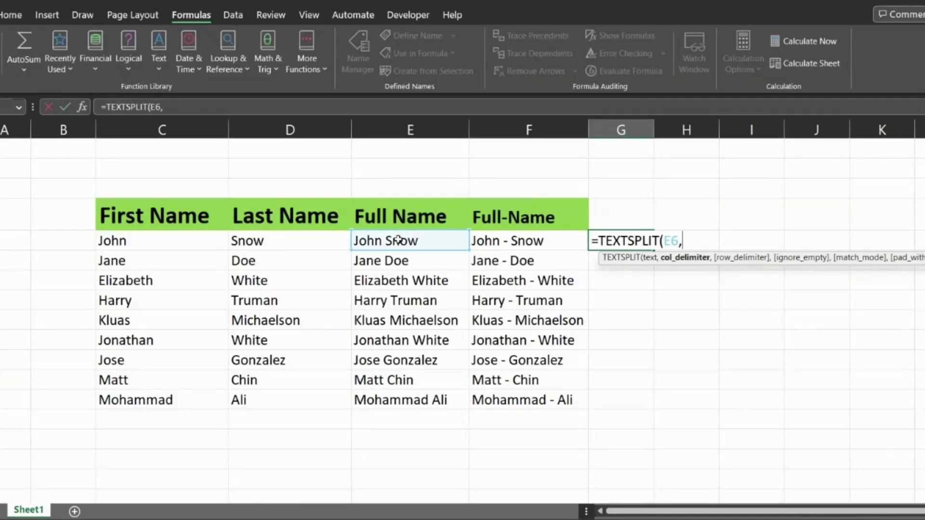
type("\" \"")
type(")")
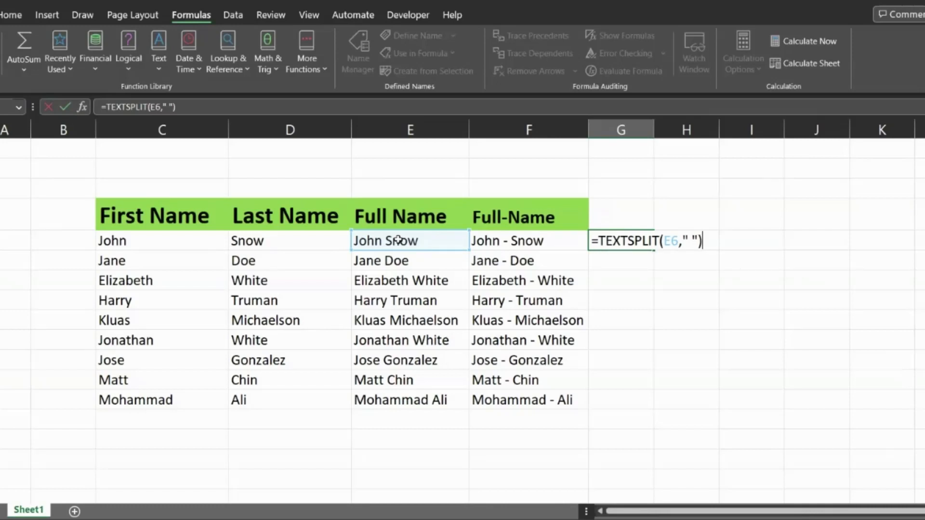
key("Tab")
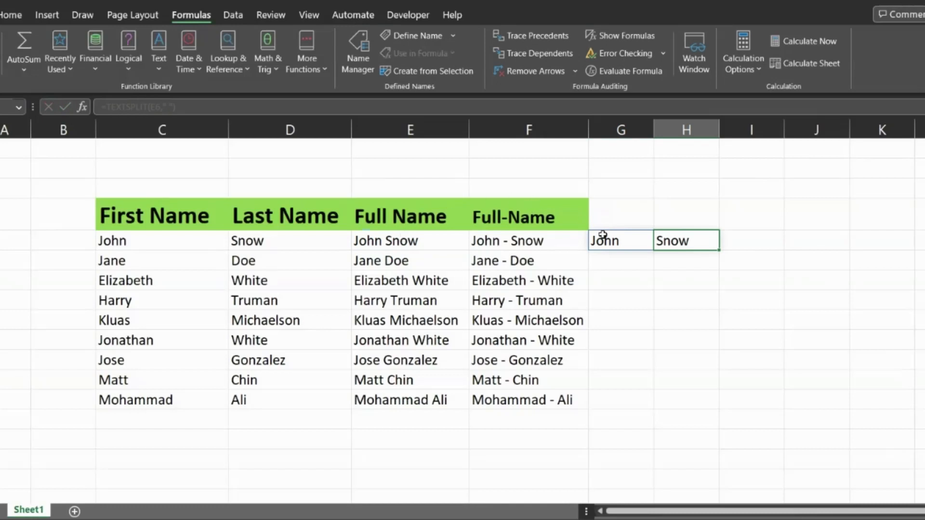
Step: Try to fill the spilled last-name cell H6 down through H14
left_click(605, 239)
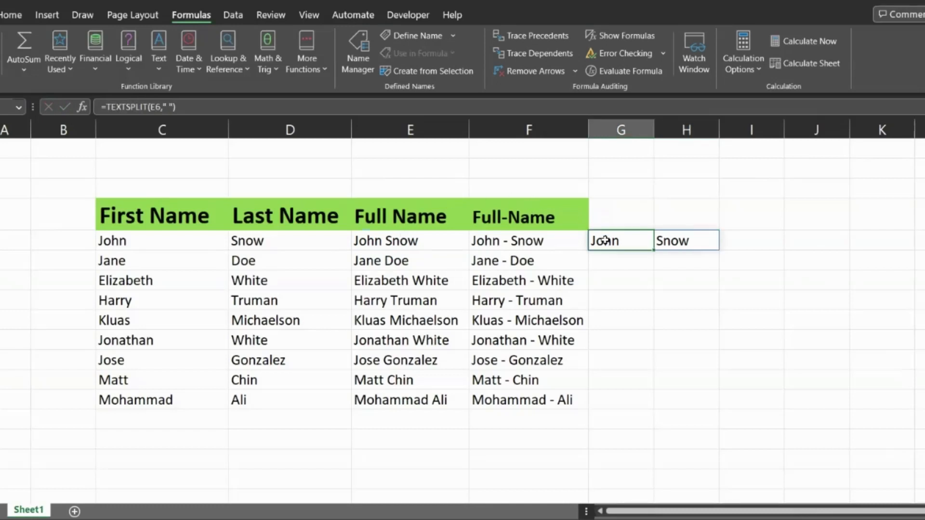
left_click(710, 244)
left_click_drag(719, 250, 699, 415)
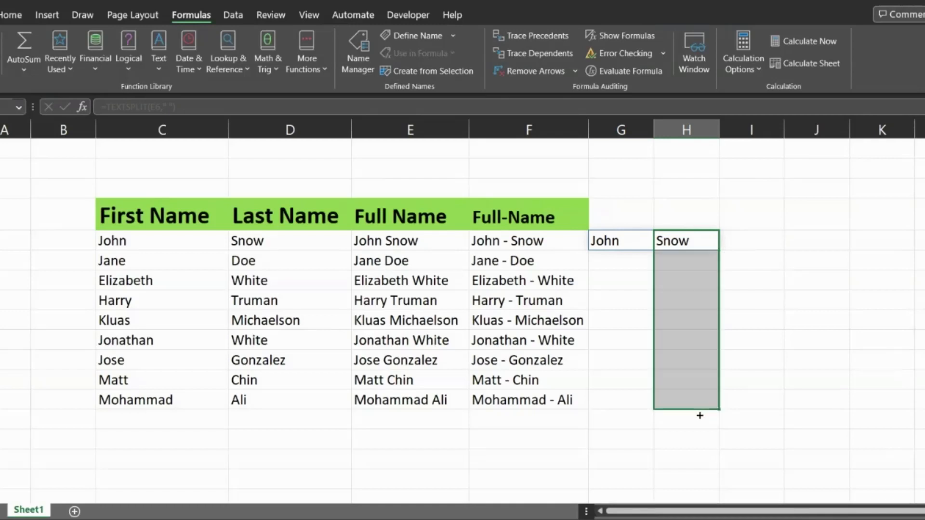
Step: Fill the TEXTSPLIT formula from G6 down through G14
left_click(620, 241)
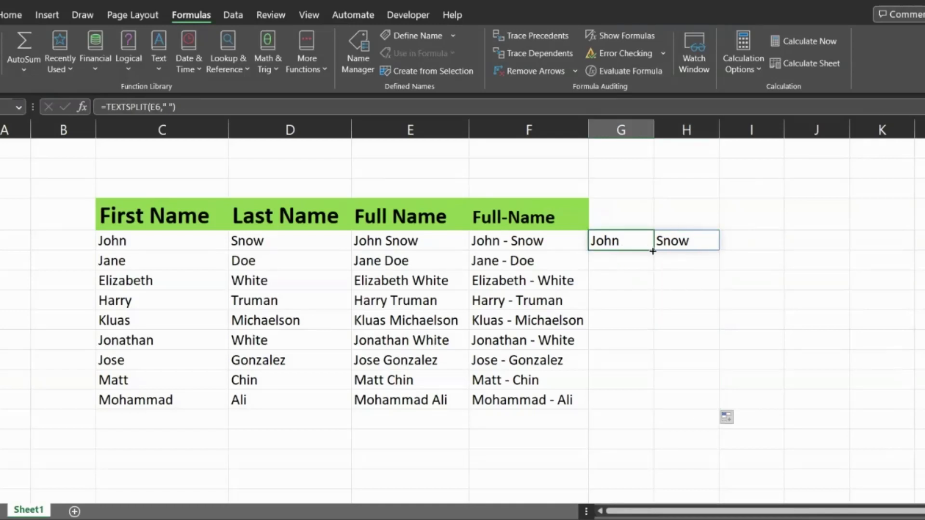
left_click_drag(650, 250, 651, 415)
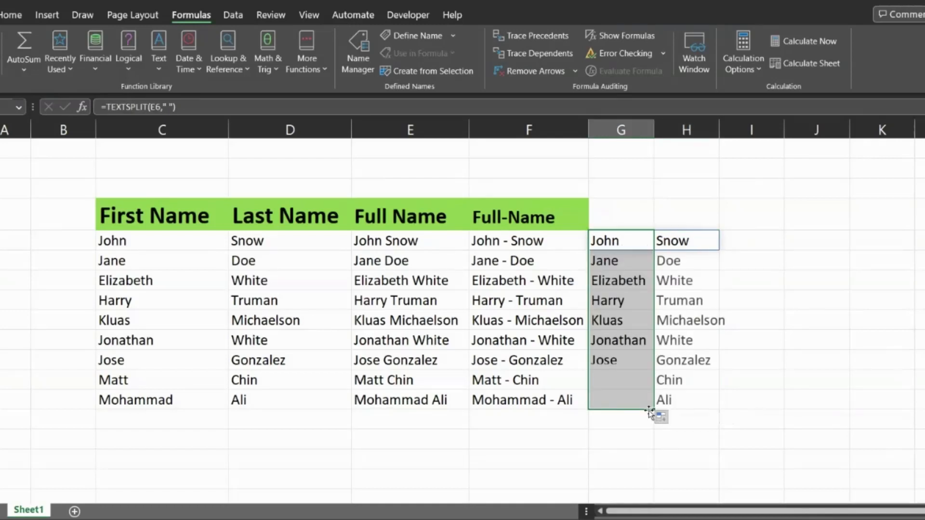
left_click(748, 381)
left_click(607, 238)
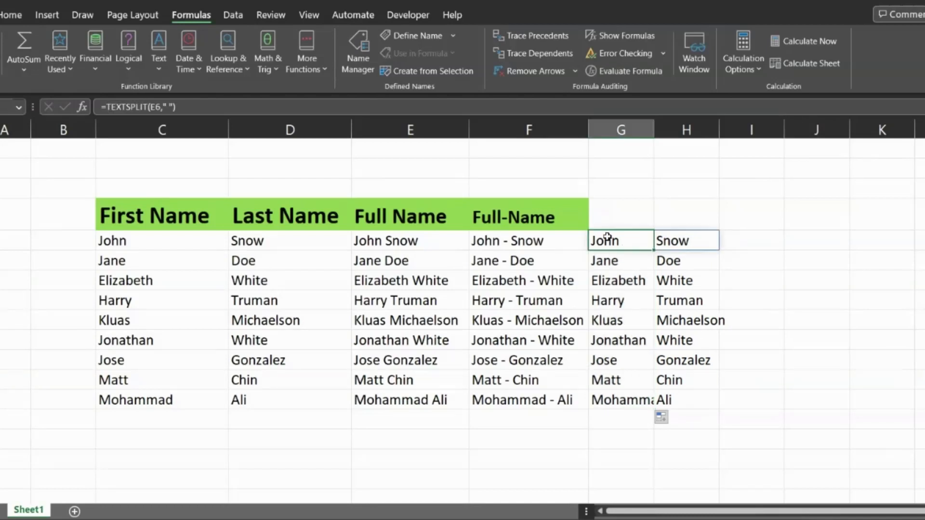
left_click(688, 241)
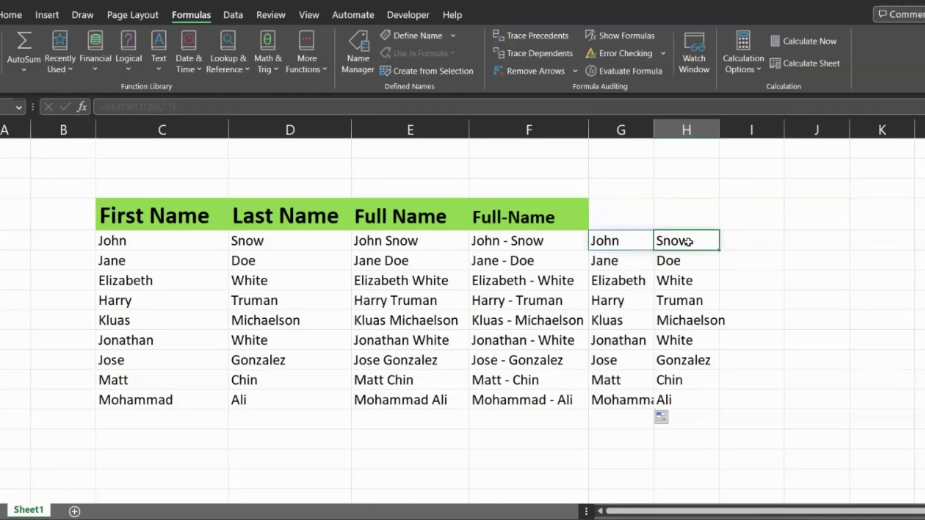
Step: Add the header First Name in G5 and autofit column G to its contents
left_click(401, 130)
left_click(556, 209)
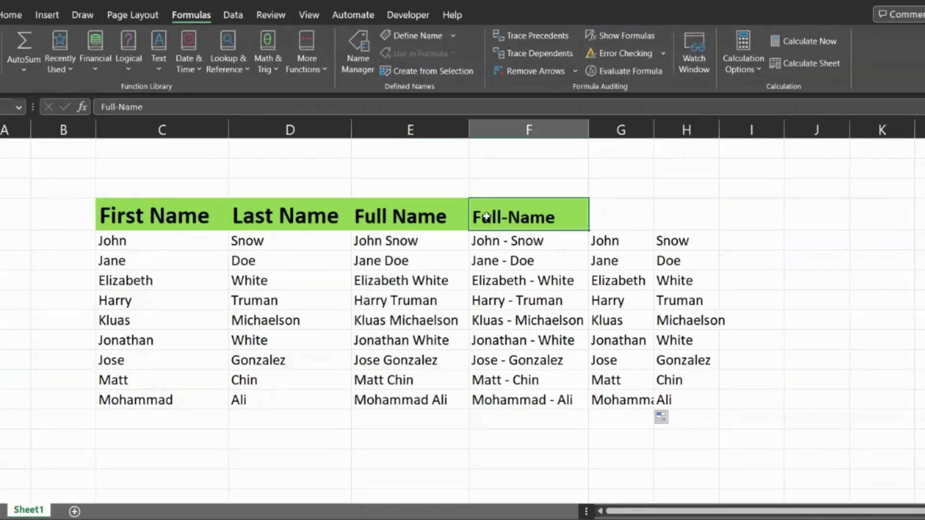
double_click(607, 211)
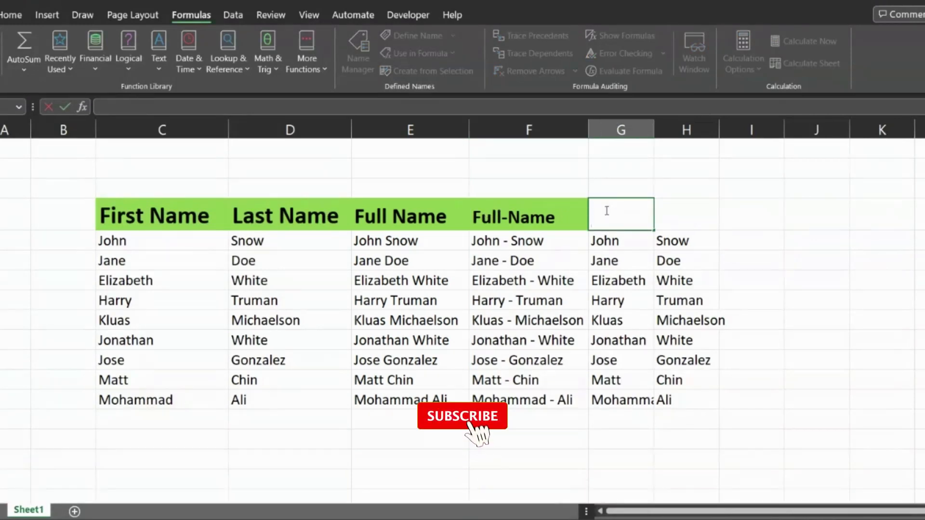
type("First N")
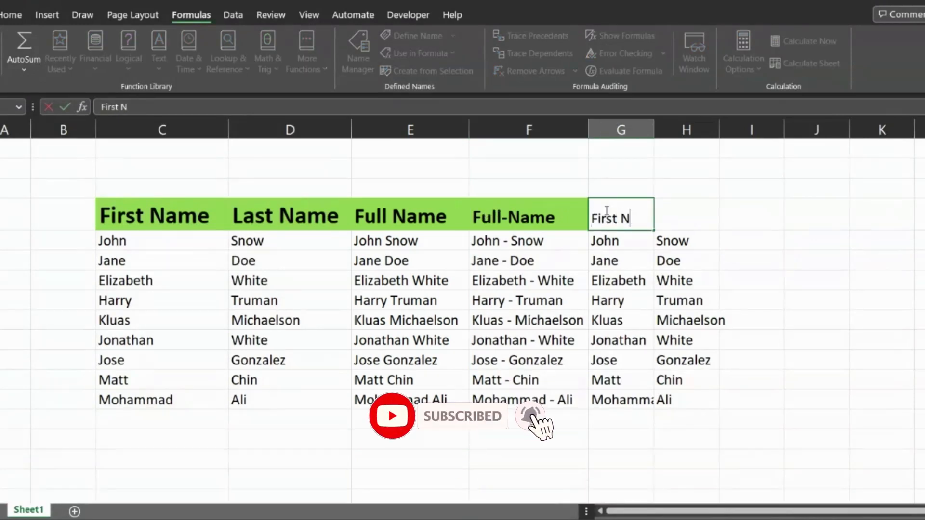
type("ame")
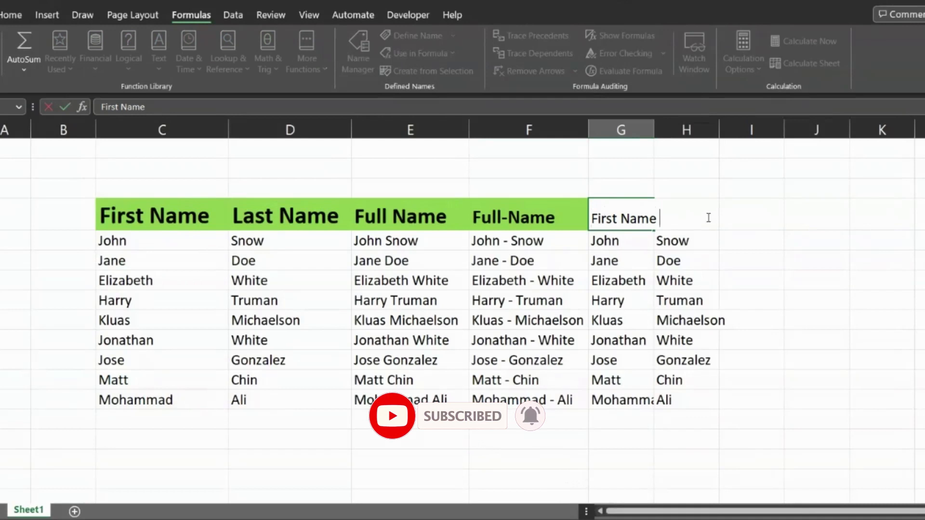
left_click(781, 277)
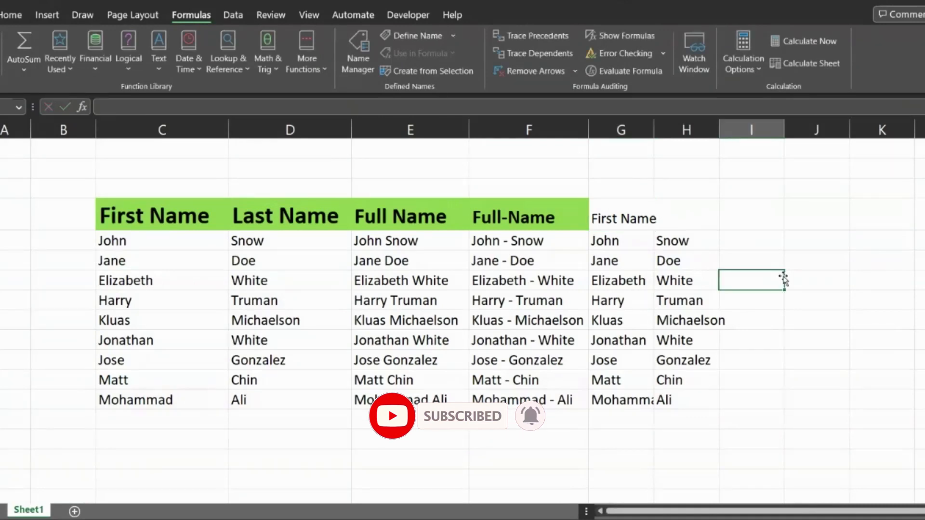
double_click(656, 121)
Step: Add the header Last Name in H5 and autofit column H to its contents
left_click(705, 216)
type("L")
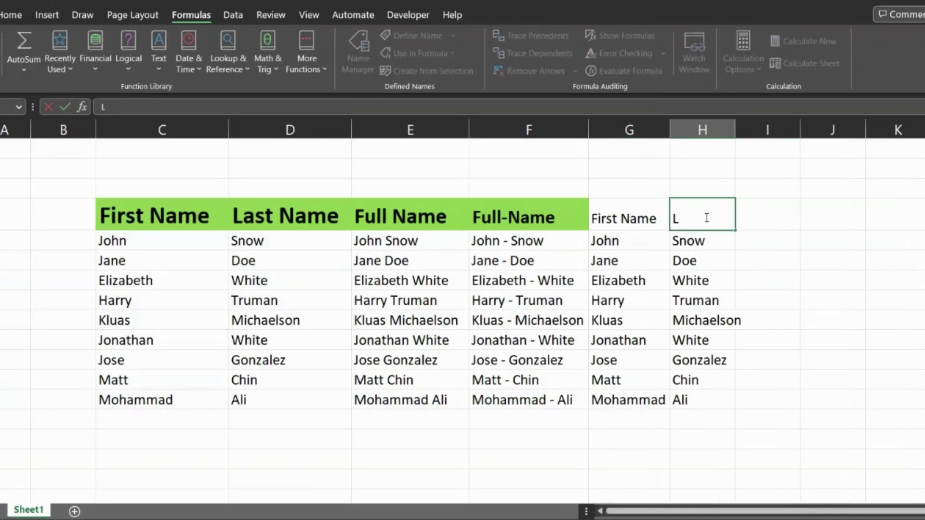
type("ast Name")
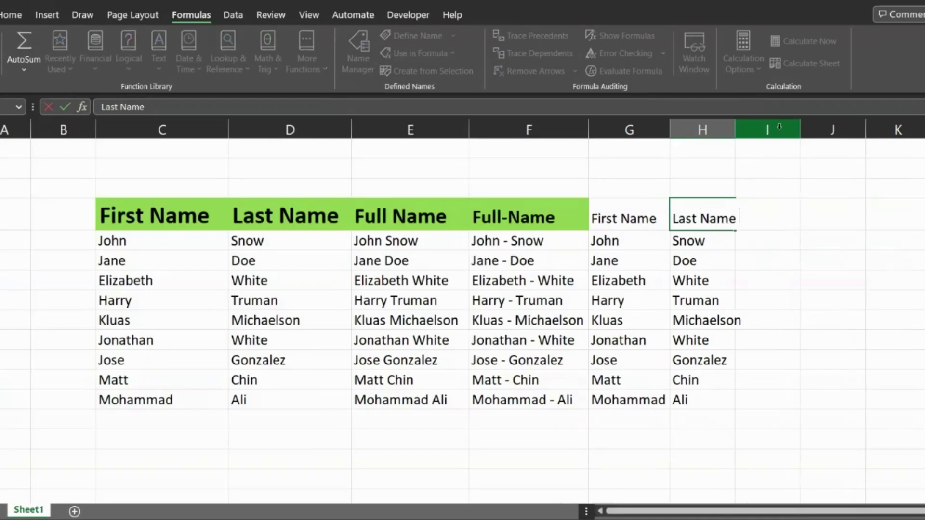
double_click(735, 124)
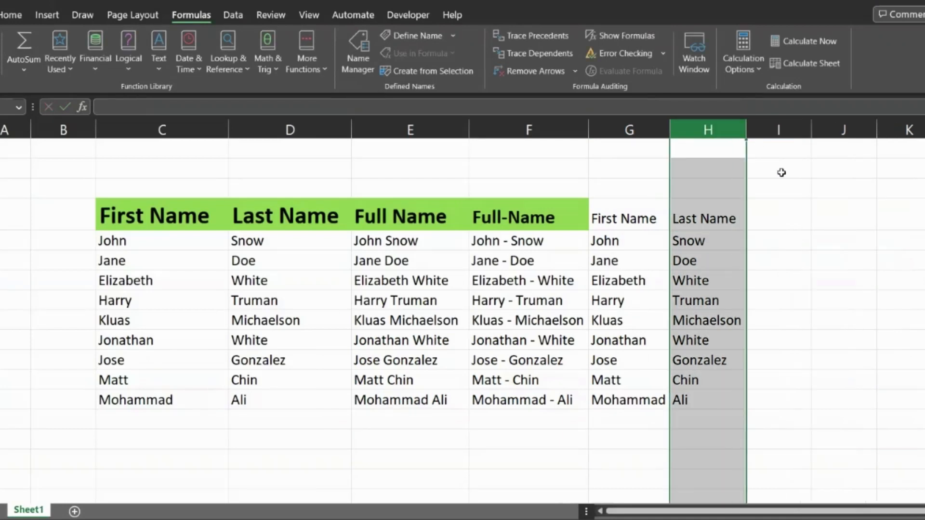
left_click(779, 211)
Step: Enter =TEXTSPLIT(F6,"-") in I6 to split the hyphenated Full-Name at the hyphen
left_click(496, 204)
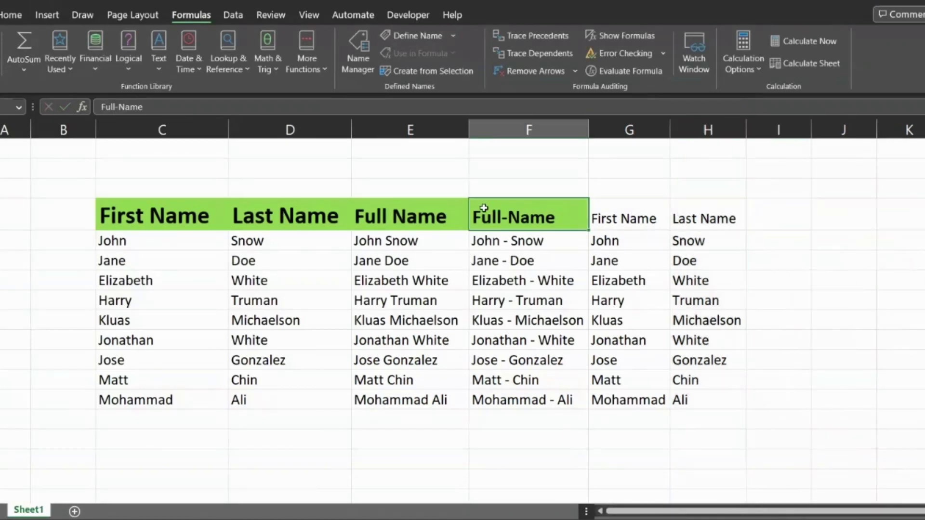
left_click(780, 238)
double_click(775, 242)
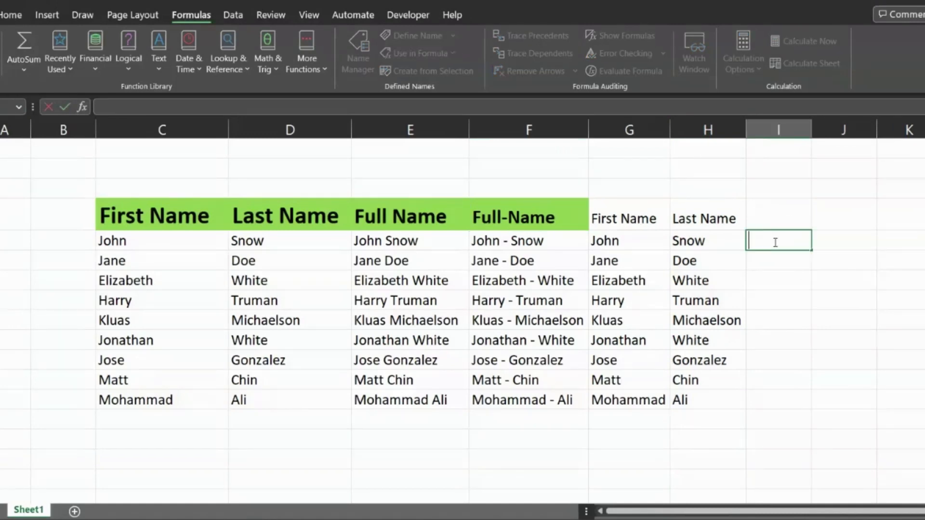
type("=spl")
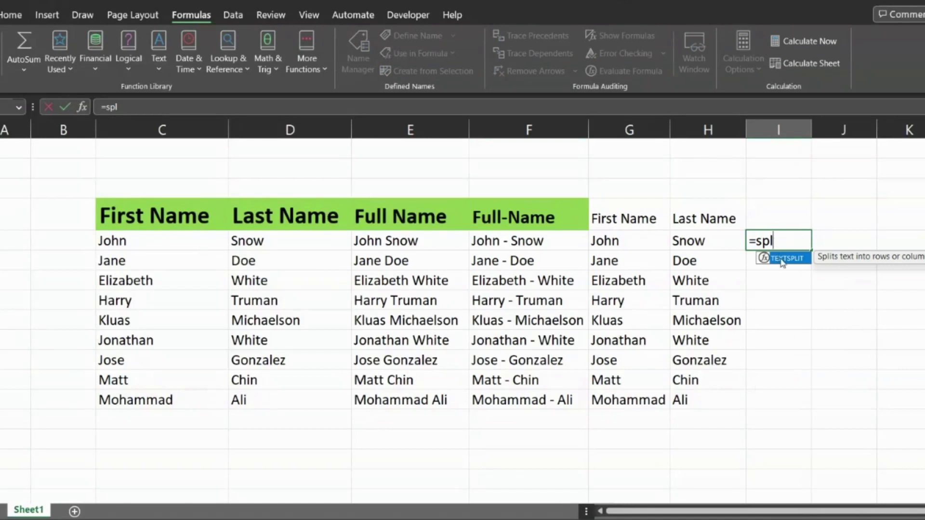
key("BackSpace")
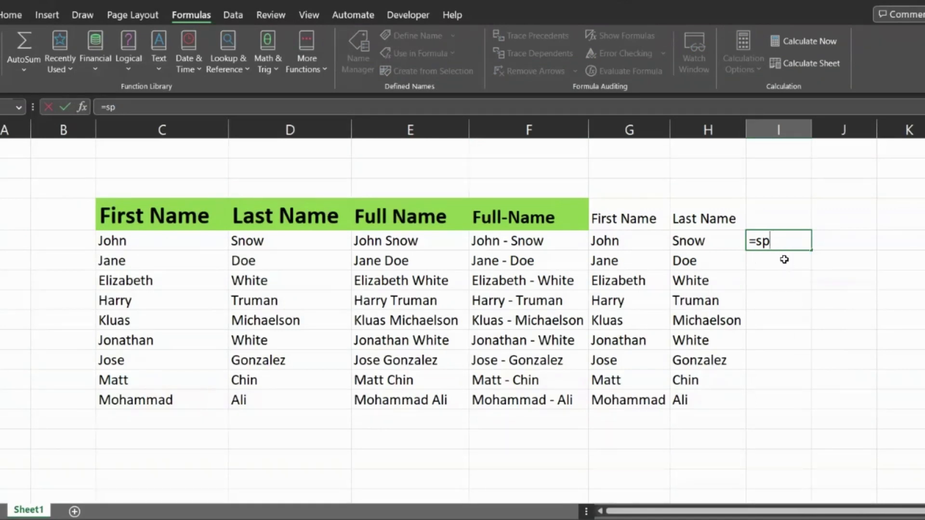
key("BackSpace")
key("BackSpace")
key("BackSpace")
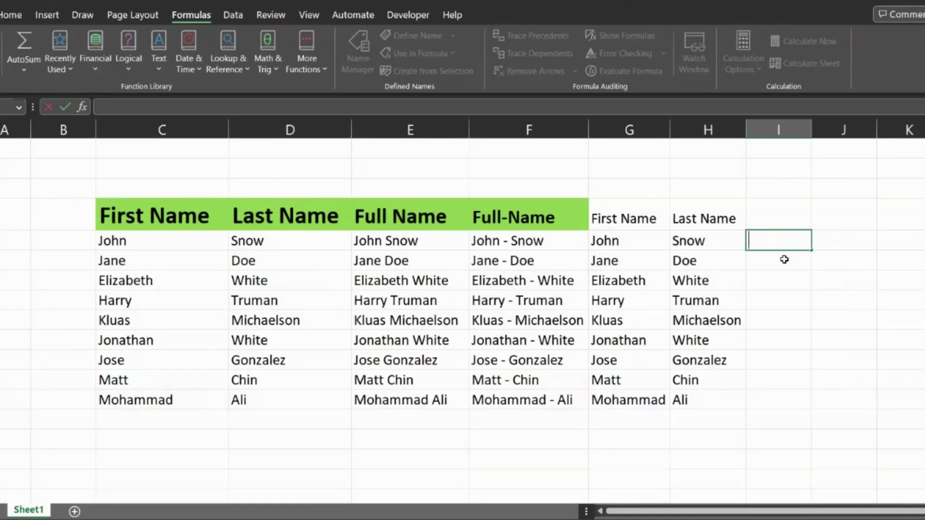
type("=spli")
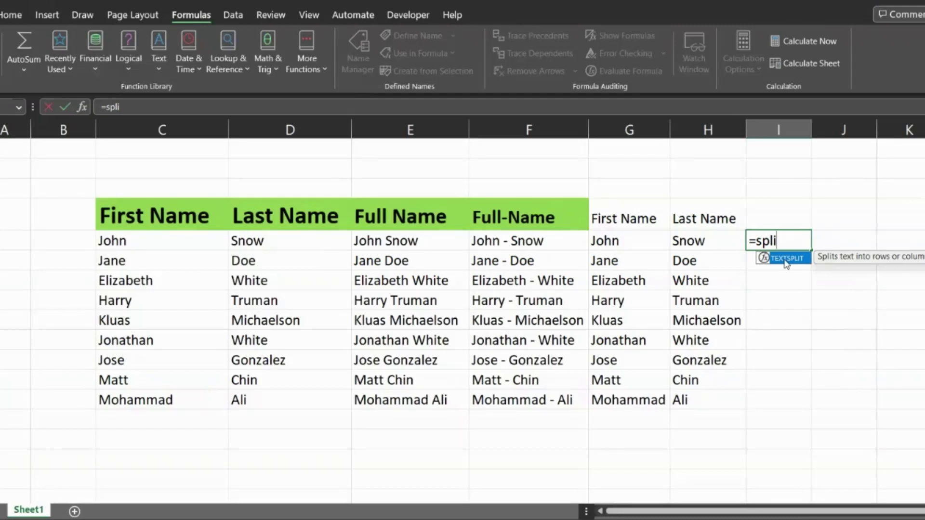
double_click(785, 259)
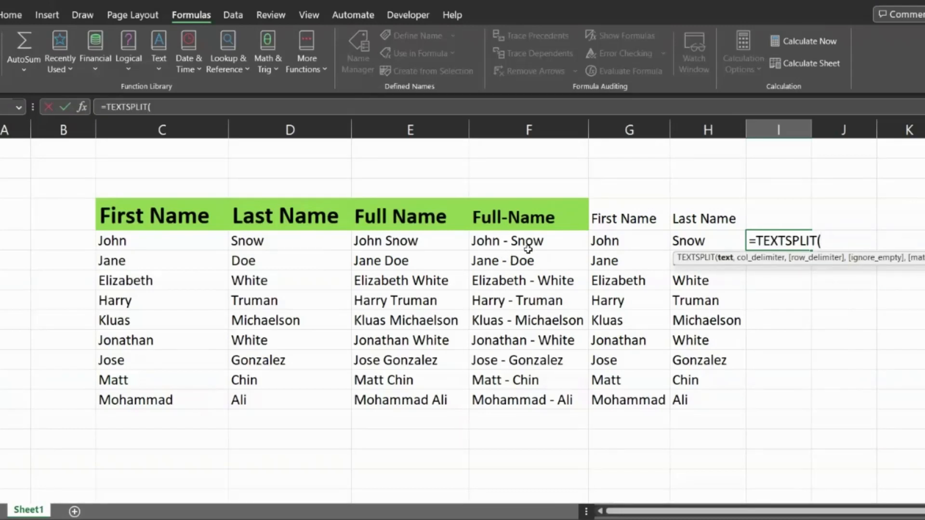
left_click(516, 242)
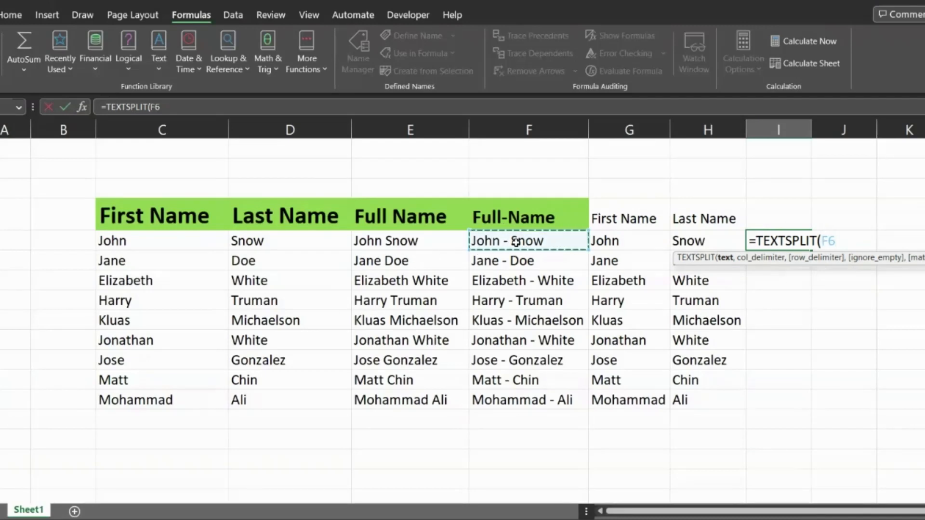
type(",")
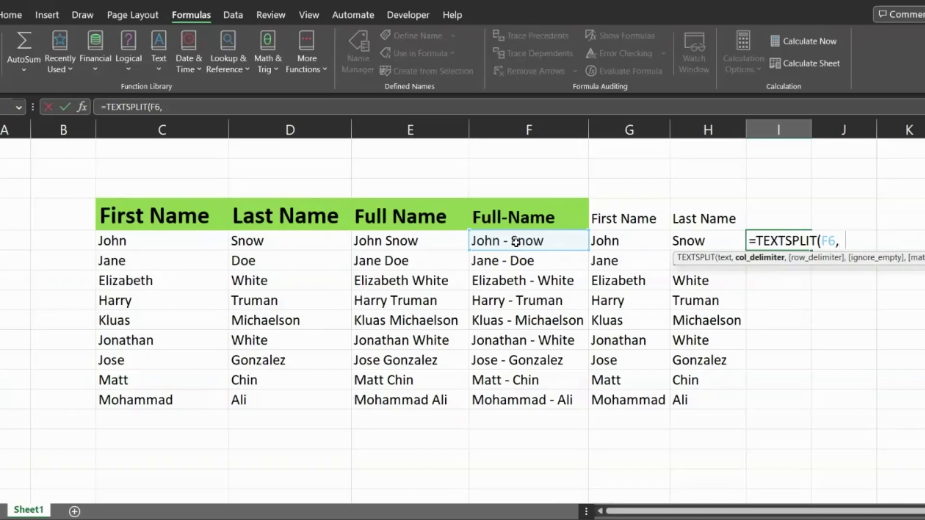
type("\"-\")")
key("Tab")
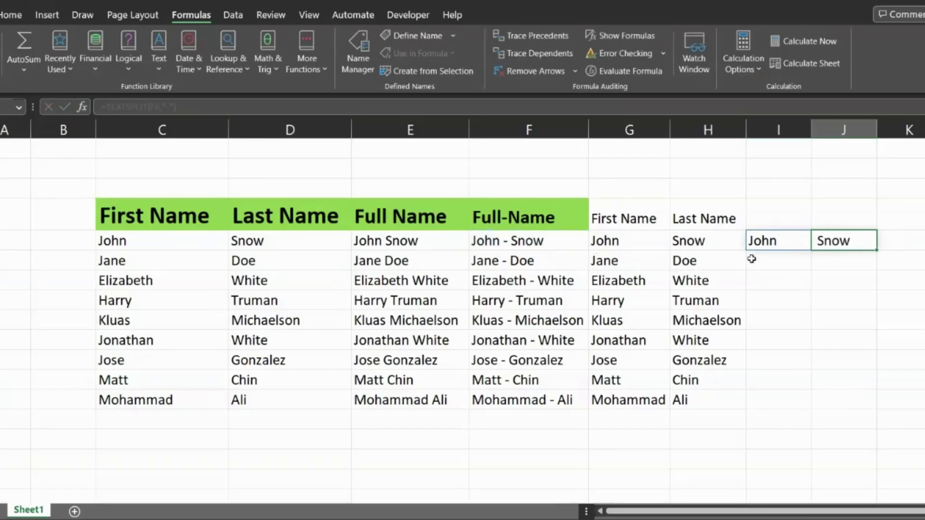
Step: Fill the hyphen TEXTSPLIT formula from I6 down through I14 and widen column I to fit the longest first name
left_click(790, 253)
left_click(795, 239)
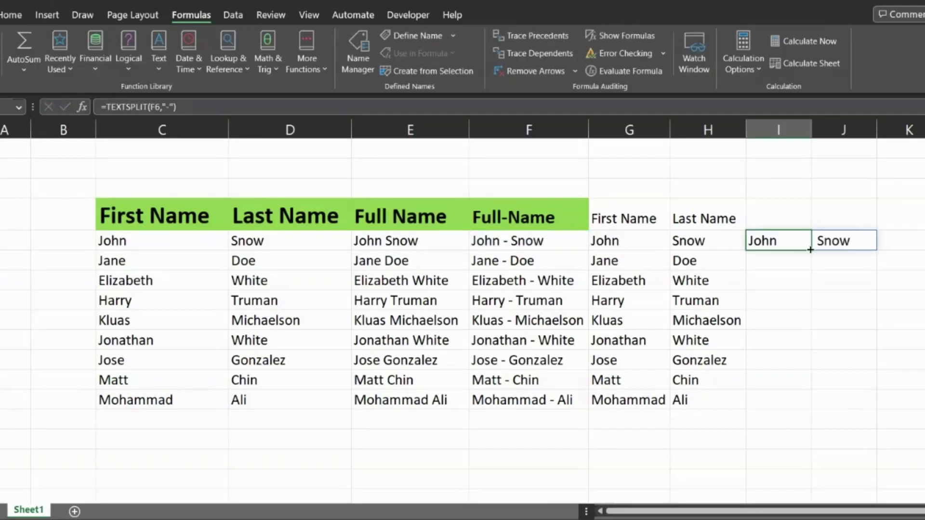
left_click_drag(810, 249, 803, 414)
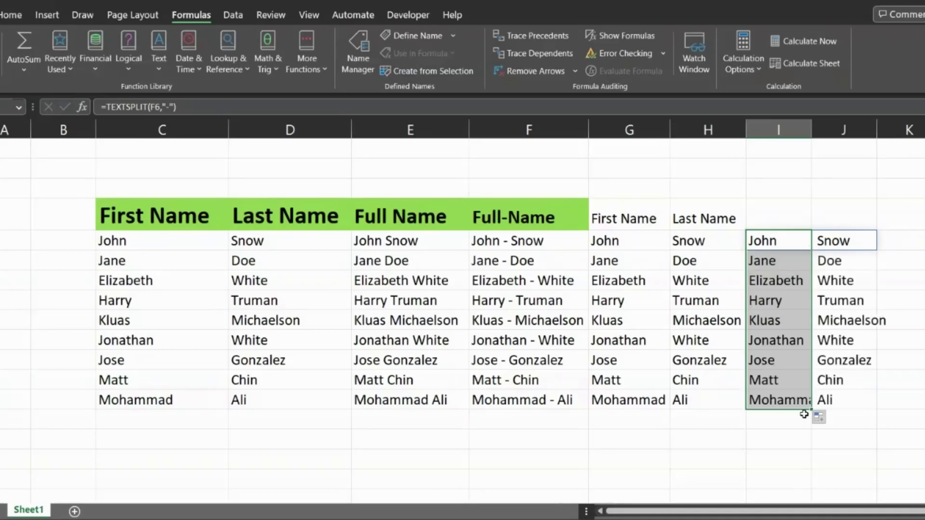
left_click(905, 404)
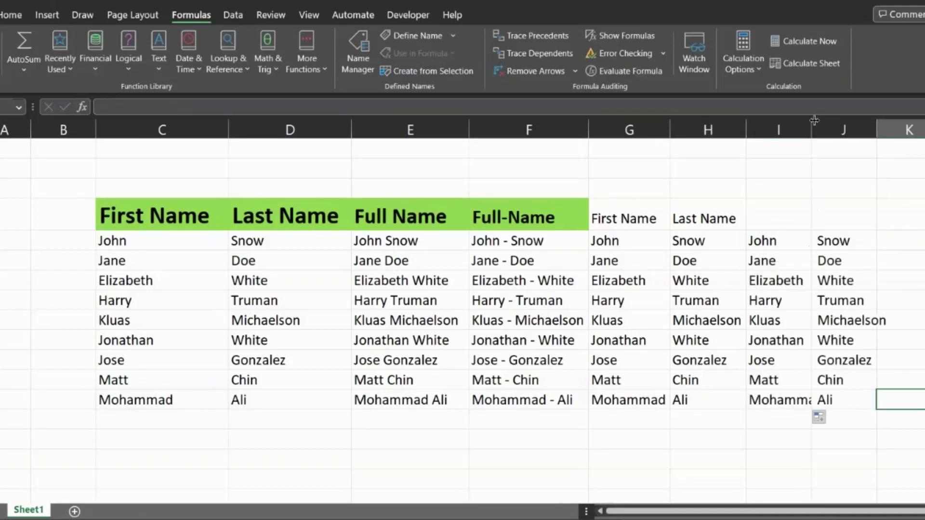
left_click_drag(813, 120, 832, 120)
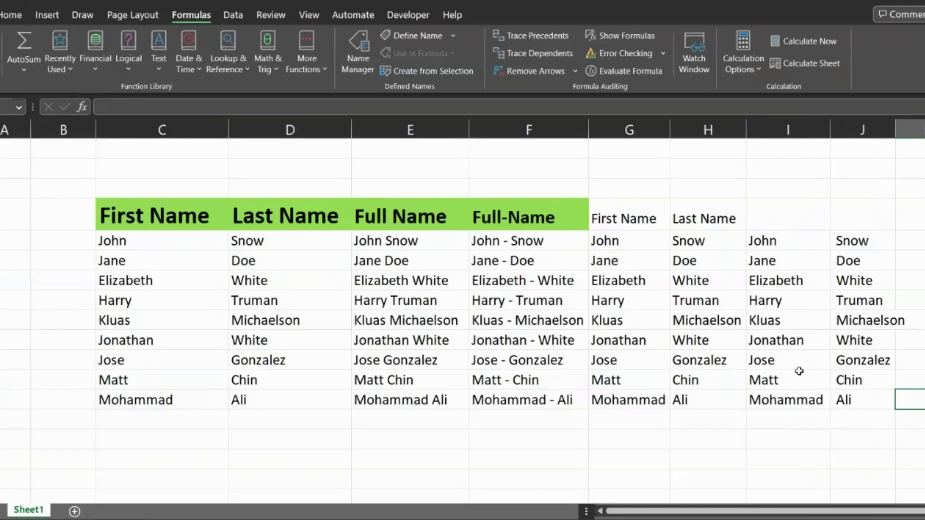
Step: Examine the combined-name formulas in the Full-Name column and compare that column with the Full Name column
left_click(508, 286)
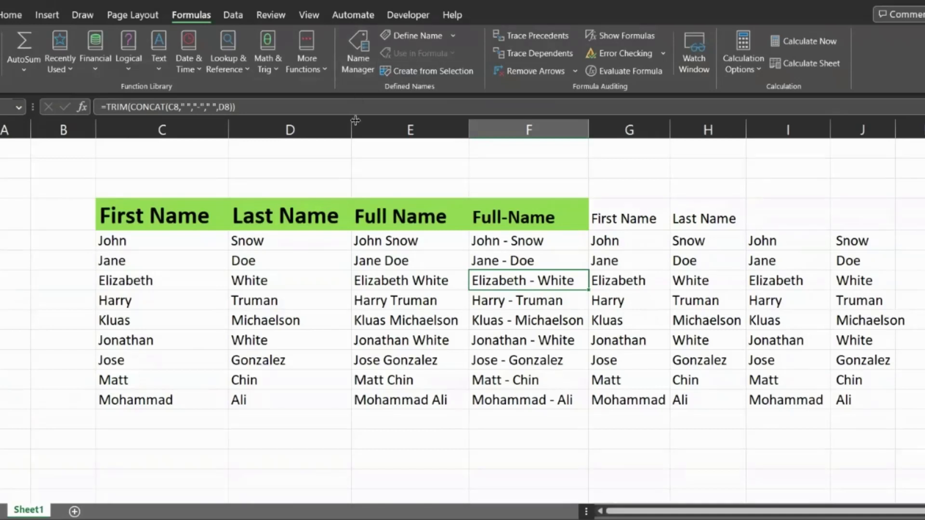
left_click(376, 125)
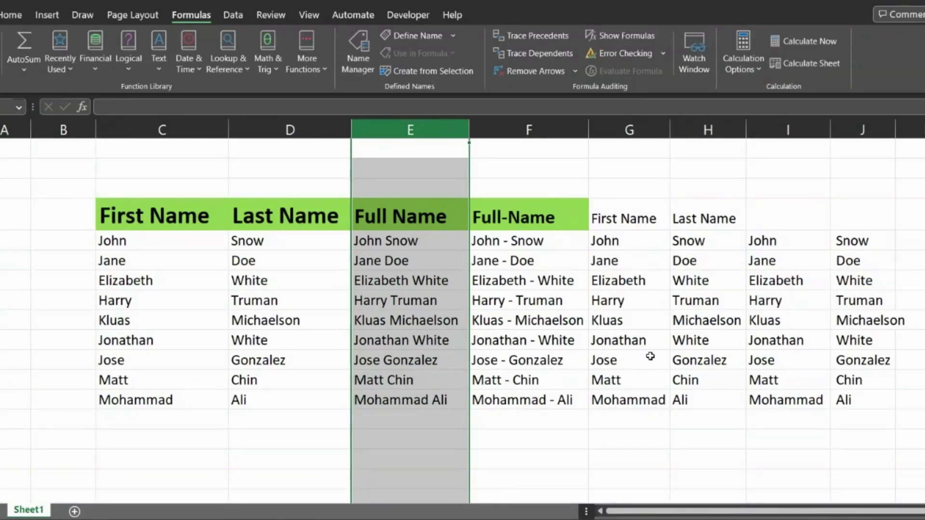
left_click(535, 241)
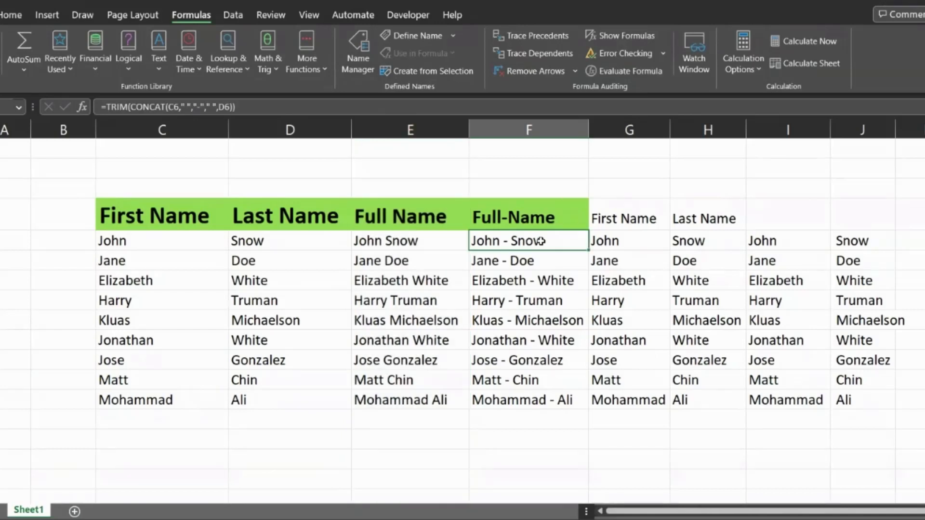
double_click(510, 239)
key("Escape")
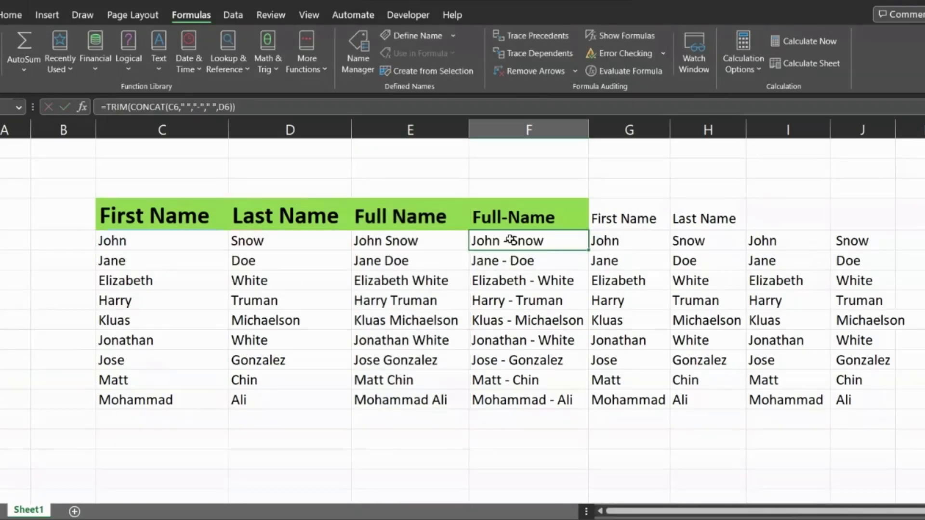
left_click(526, 129)
right_click(527, 131)
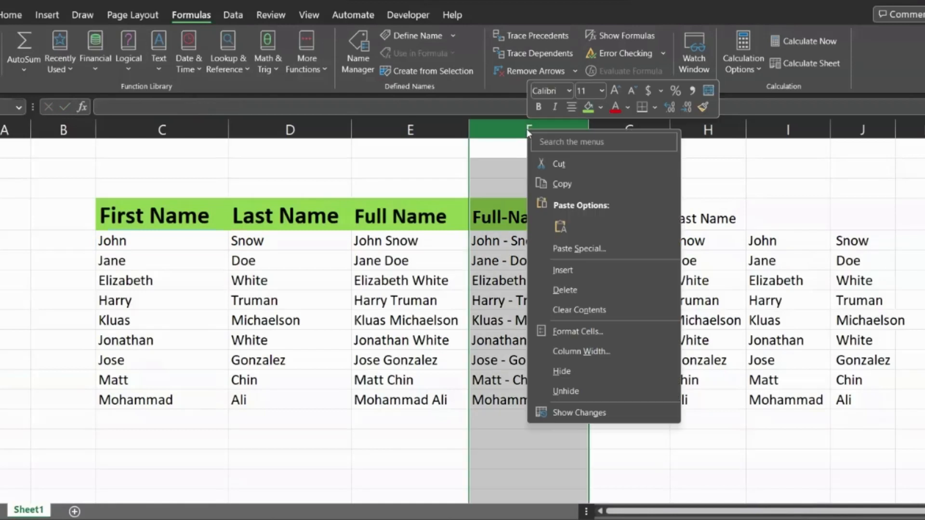
key("Escape")
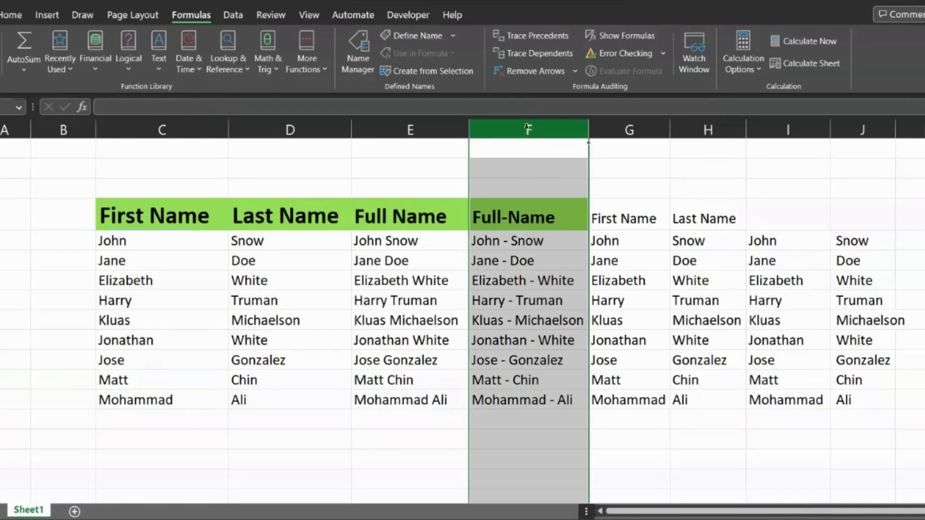
left_click(523, 245)
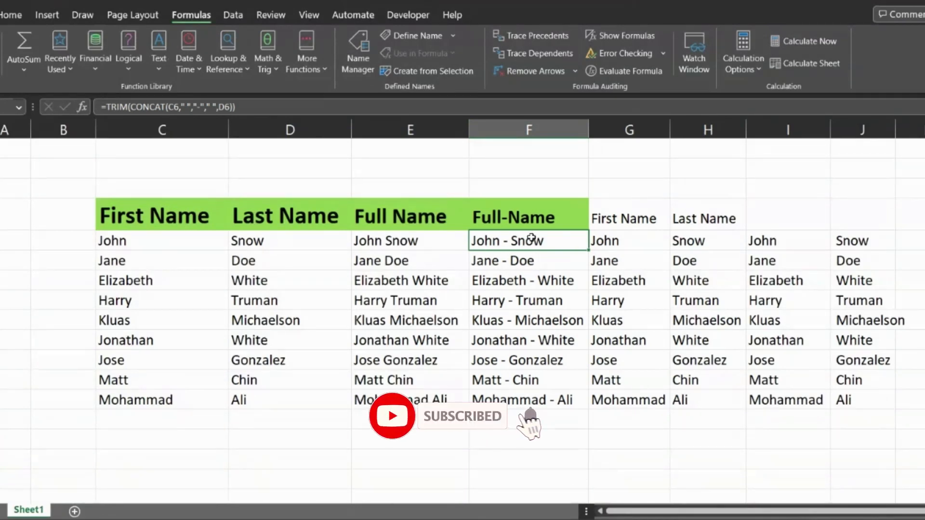
Step: Replace the hyphen delimiter in the I6 TEXTSPLIT formula with "@"
left_click(865, 238)
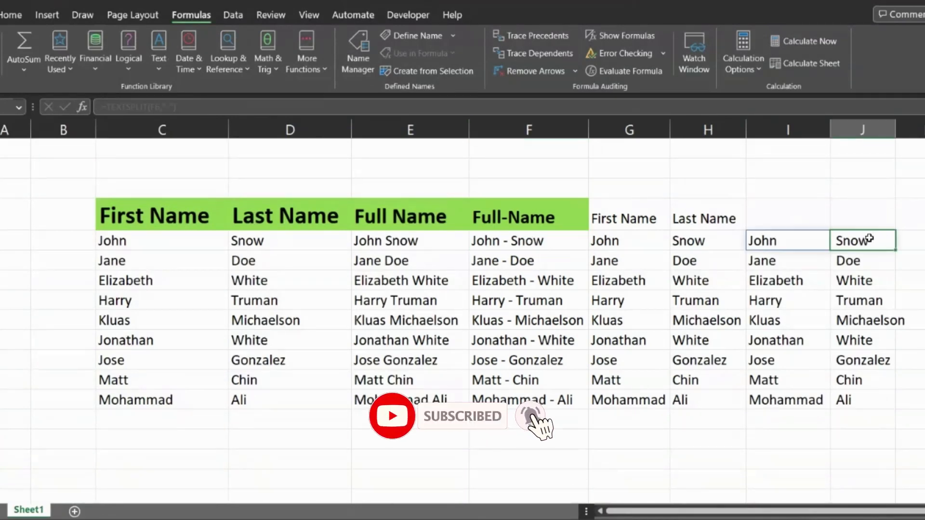
left_click(754, 243)
double_click(793, 241)
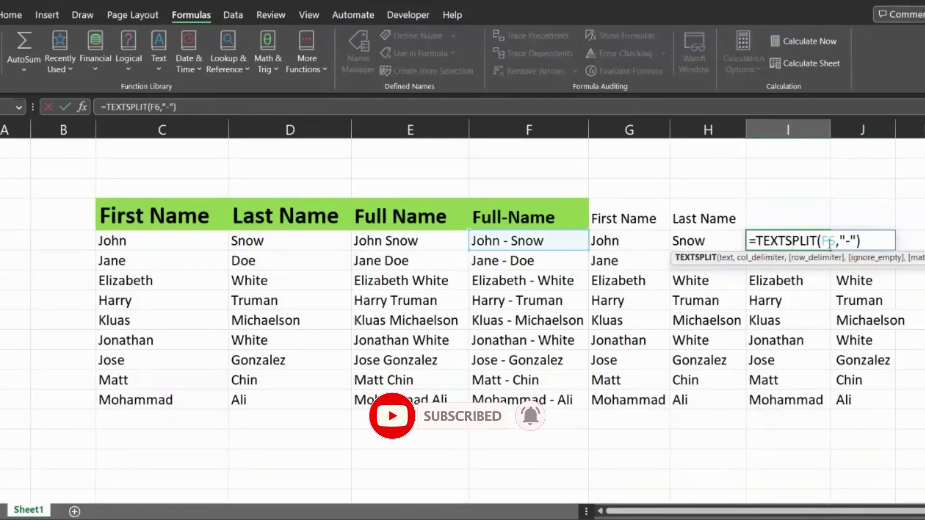
left_click(849, 239)
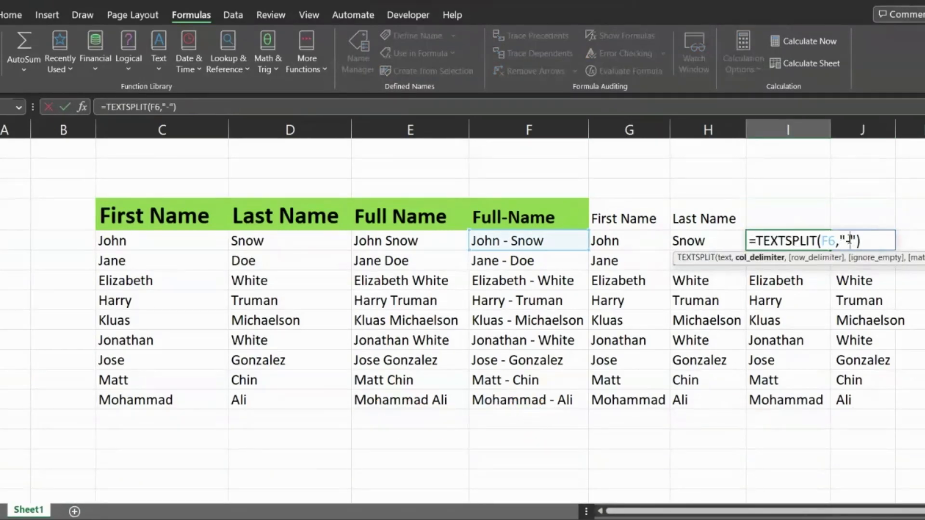
key("BackSpace")
type("@")
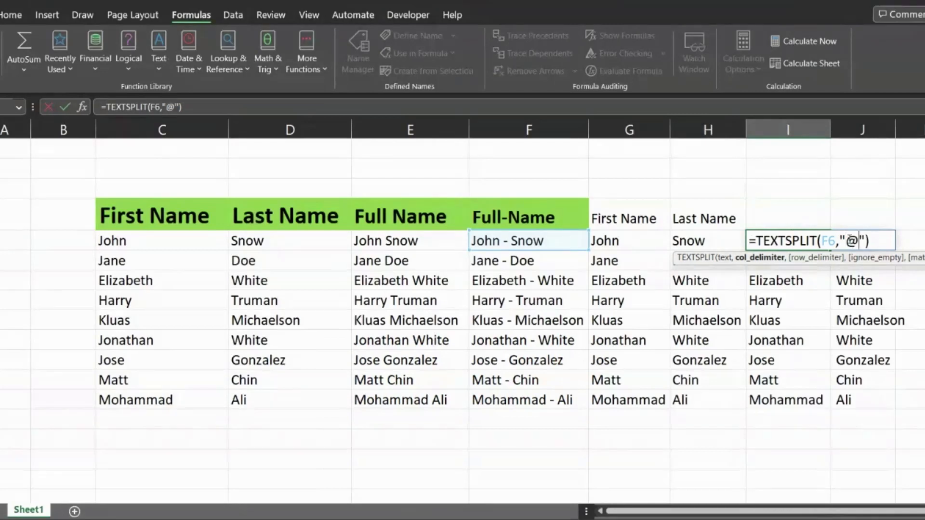